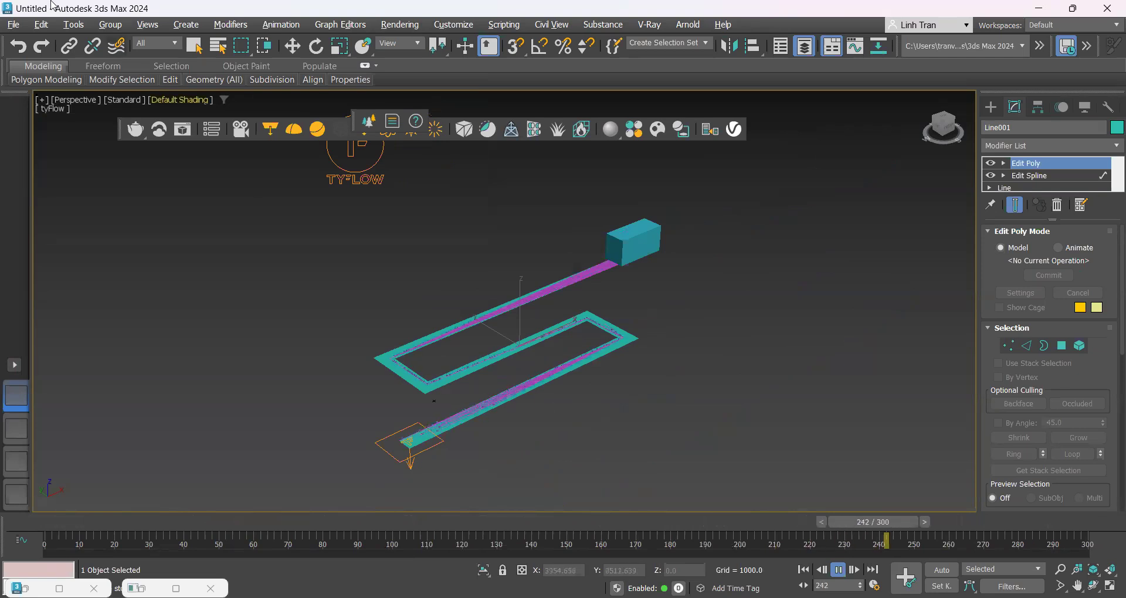
Step: Start a new empty scene without saving the current one and switch to the four-viewport layout
left_click(13, 24)
mouse_move(141, 47)
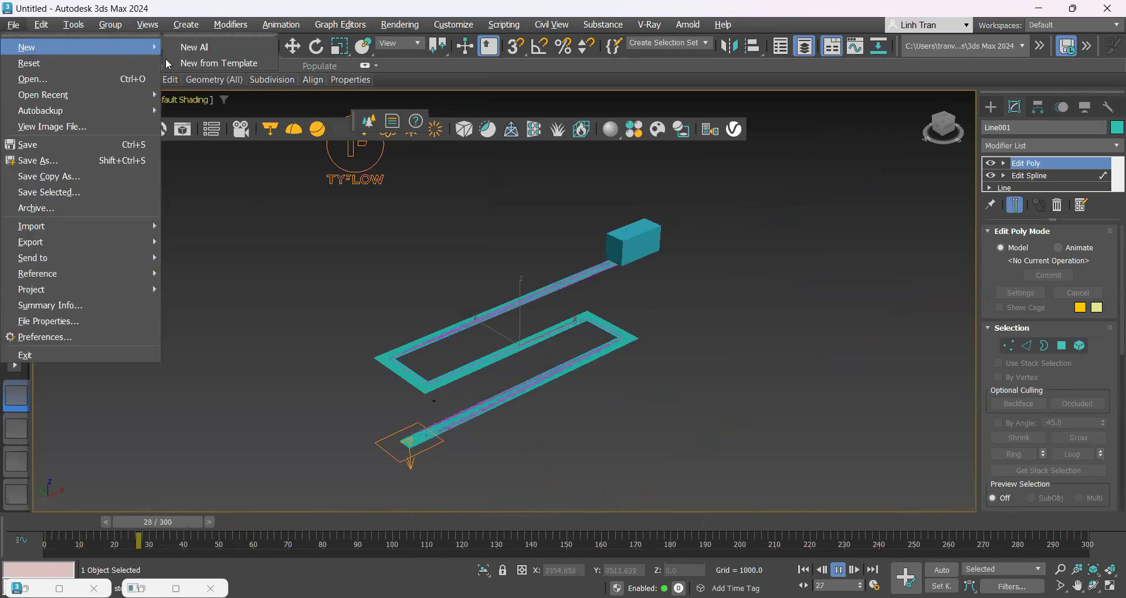
left_click(194, 47)
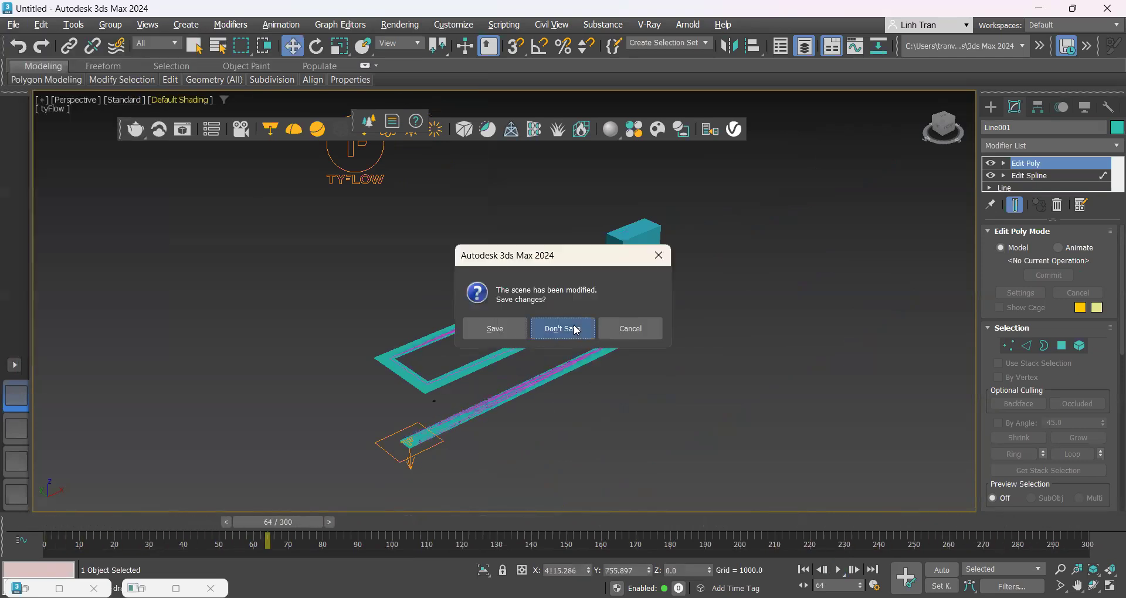
left_click(585, 331)
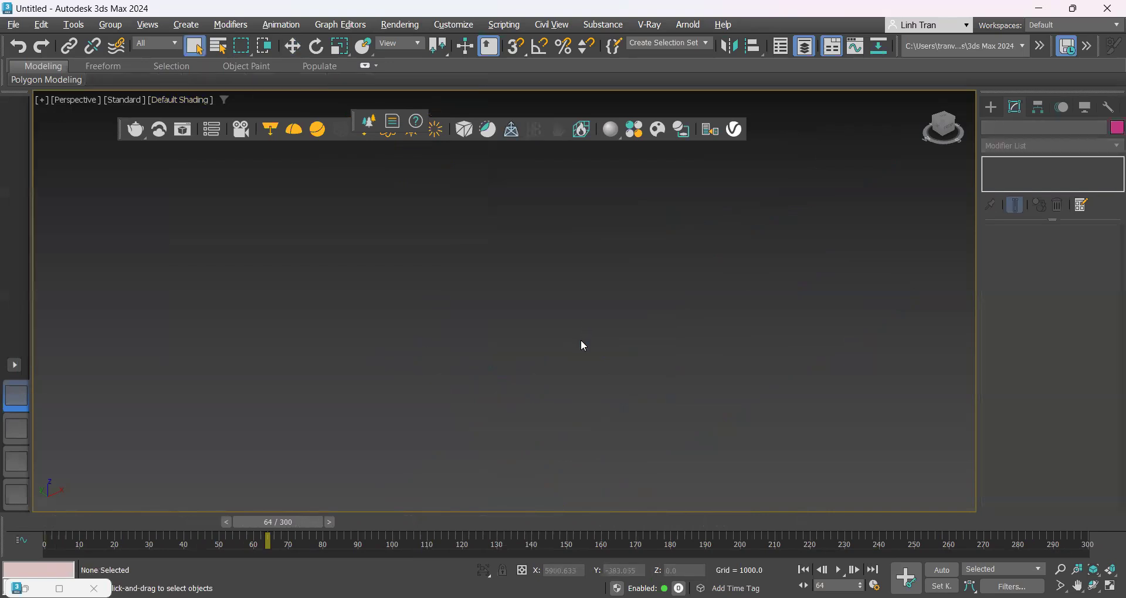
left_click(15, 367)
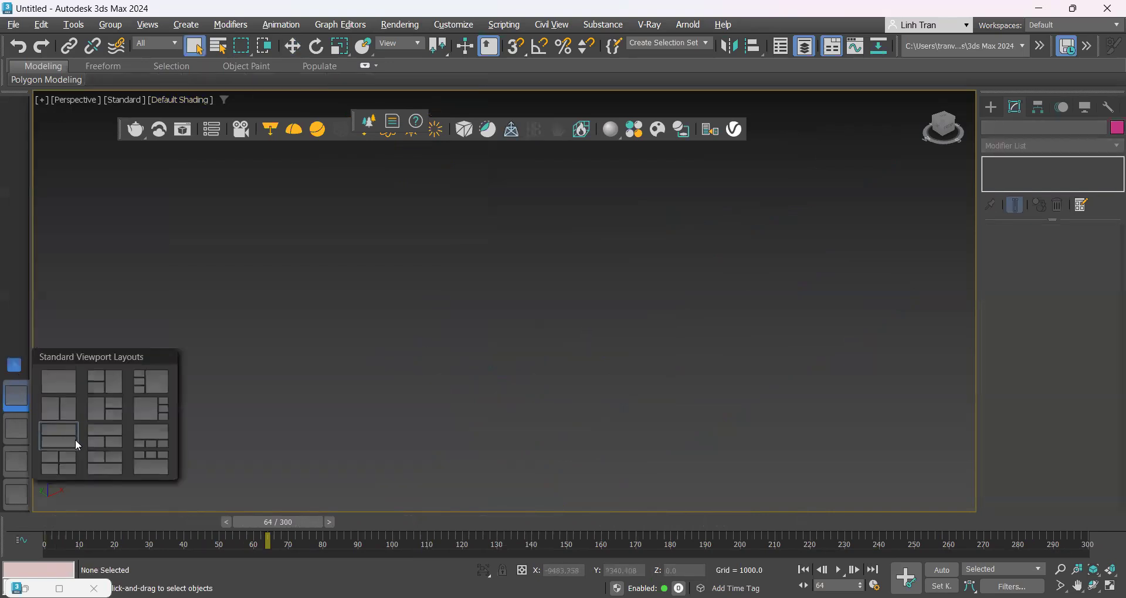
left_click(66, 459)
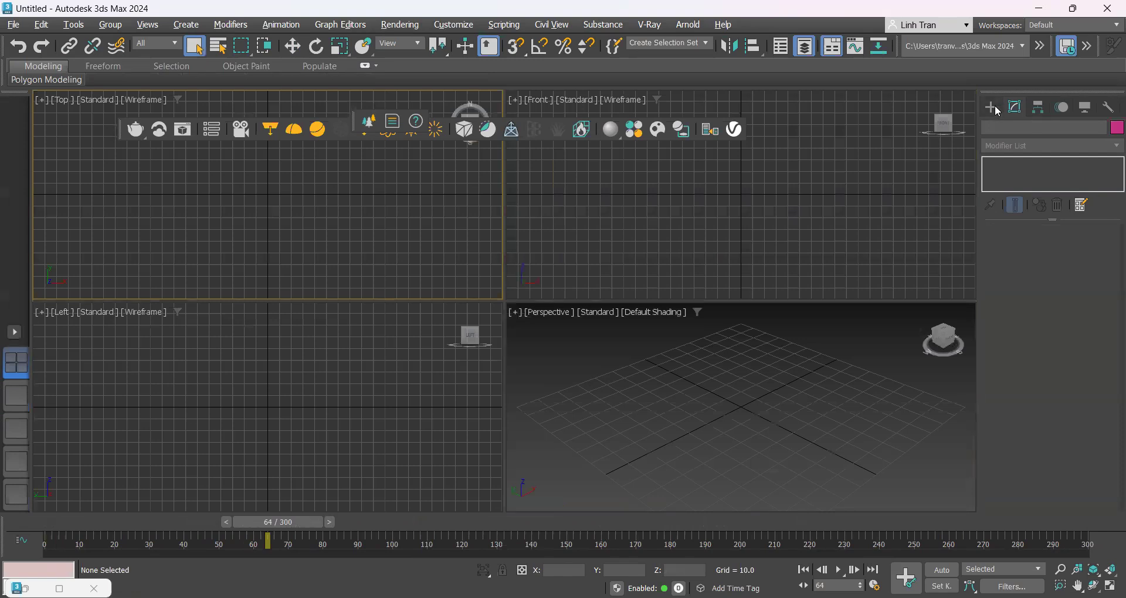
Step: Set the display units to metric centimeters
left_click(994, 108)
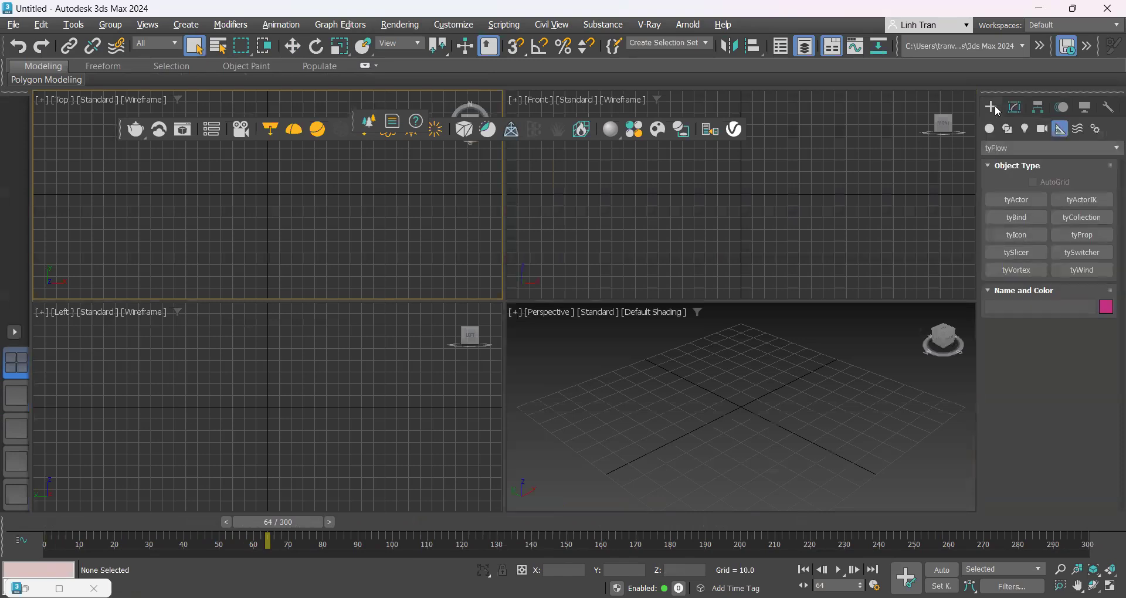
left_click(455, 24)
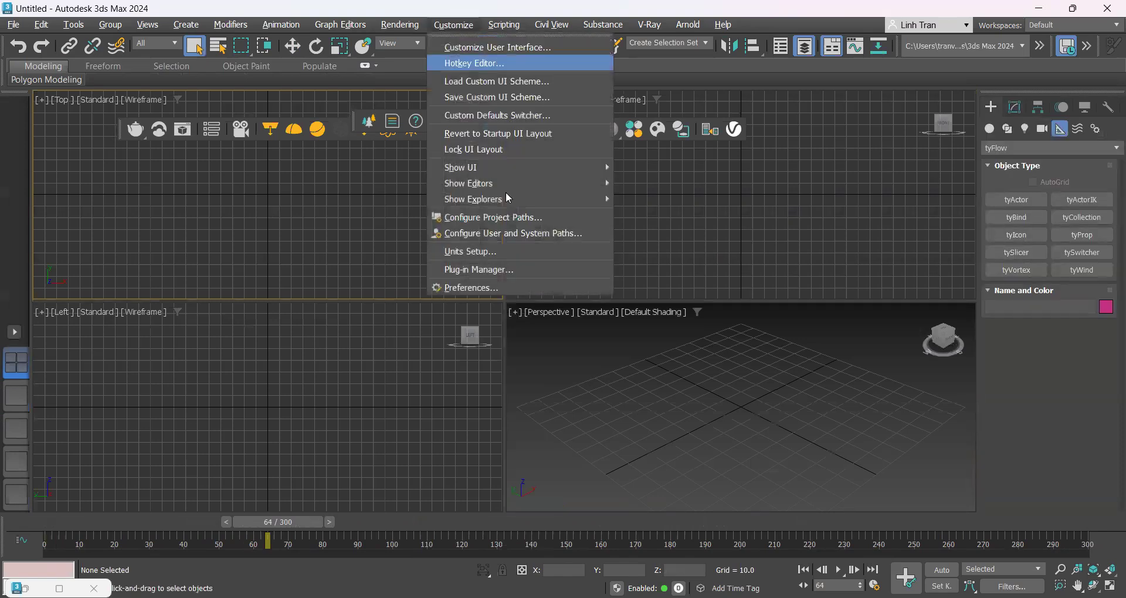
left_click(482, 253)
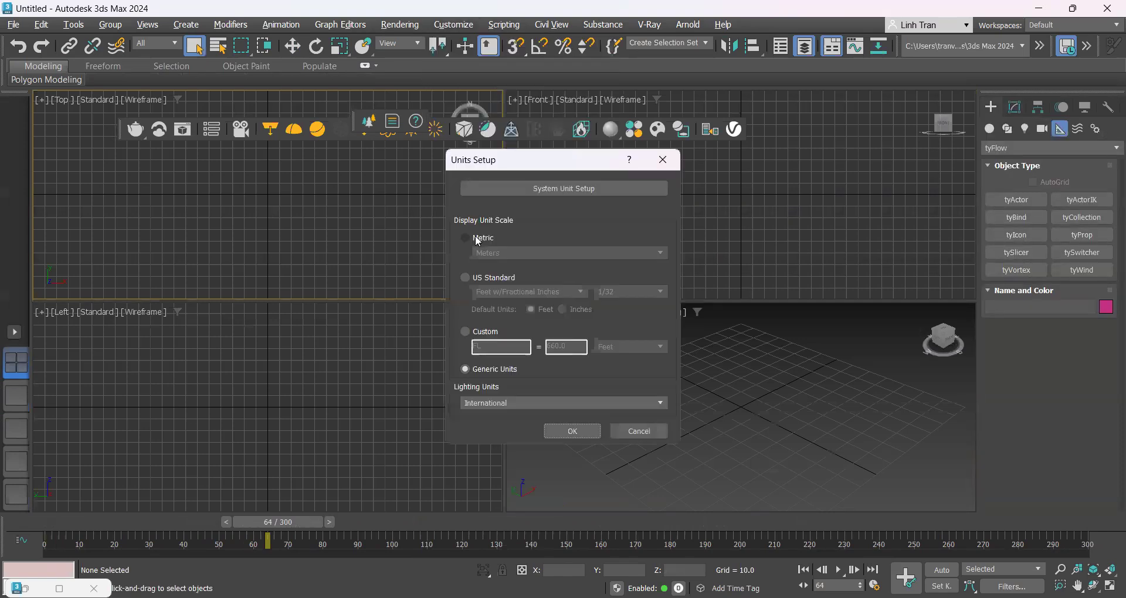
left_click(516, 254)
left_click(515, 272)
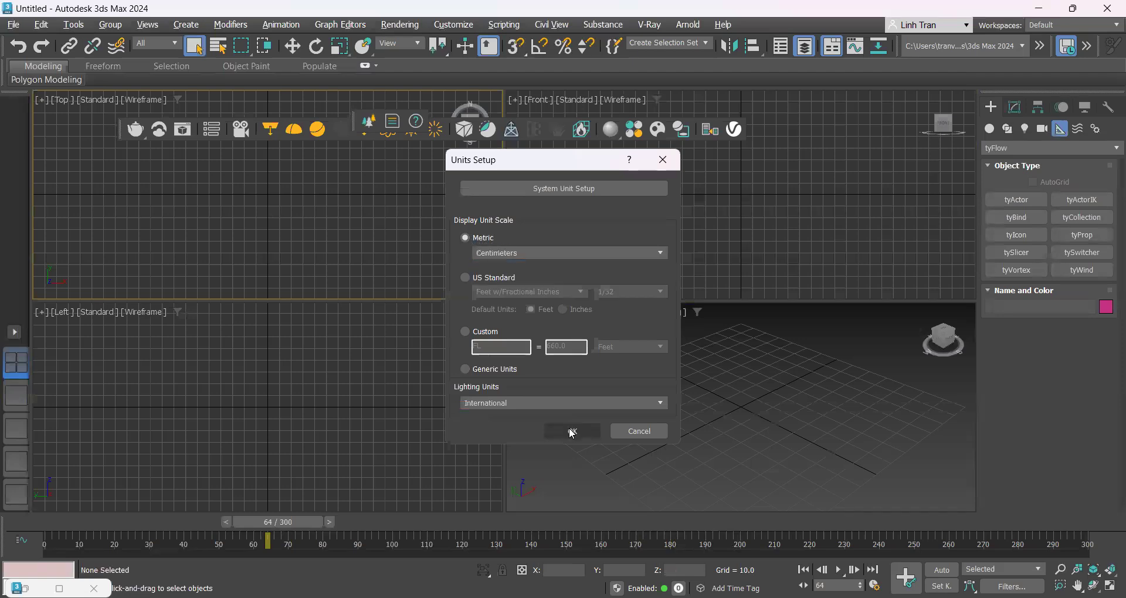
left_click(572, 434)
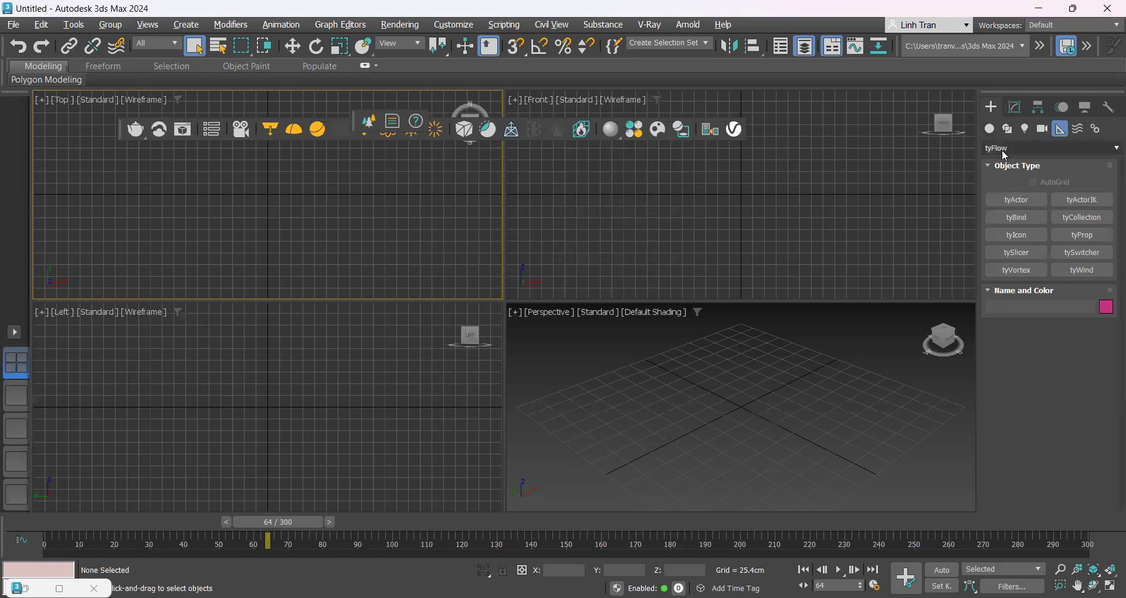
Step: Draw an open S-shaped line of five straight segments with right-angle corners in the Top view, and end line creation
left_click(992, 130)
left_click(1008, 129)
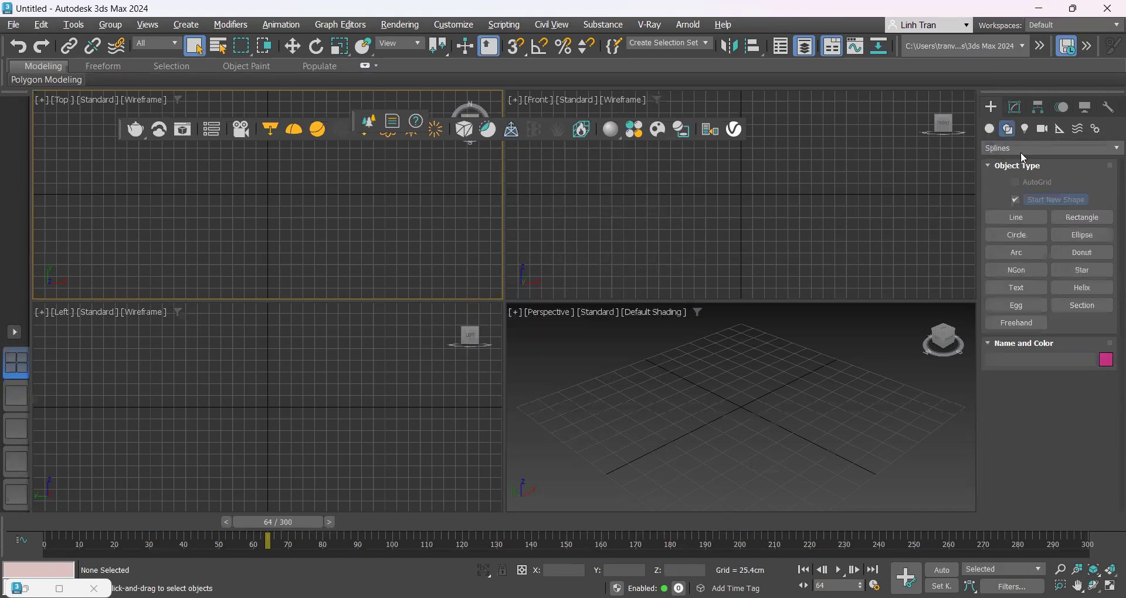
left_click(1016, 218)
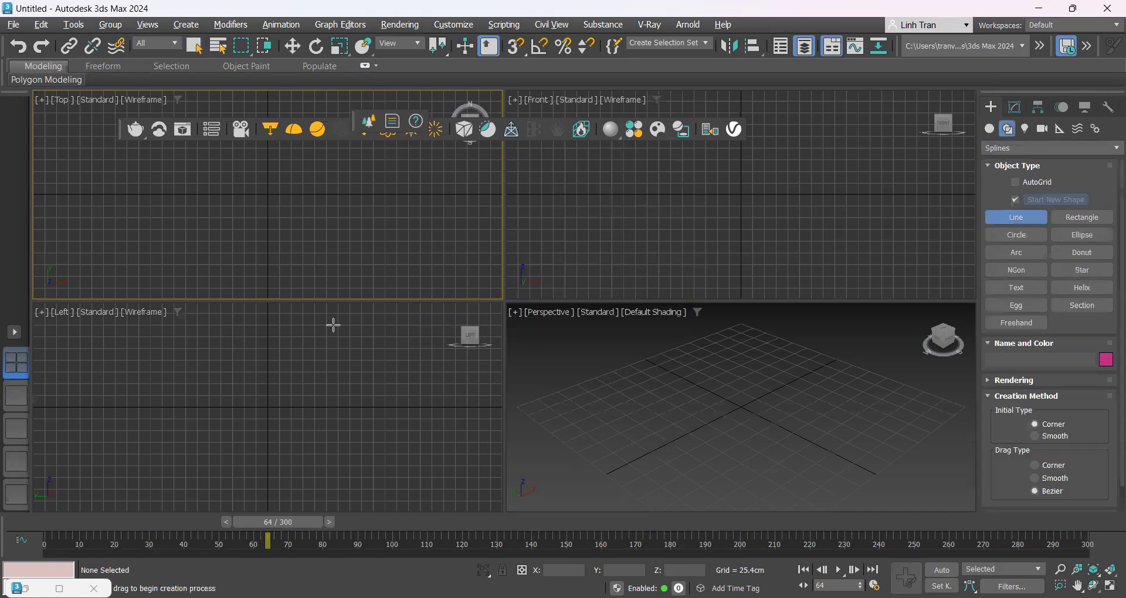
left_click(174, 256)
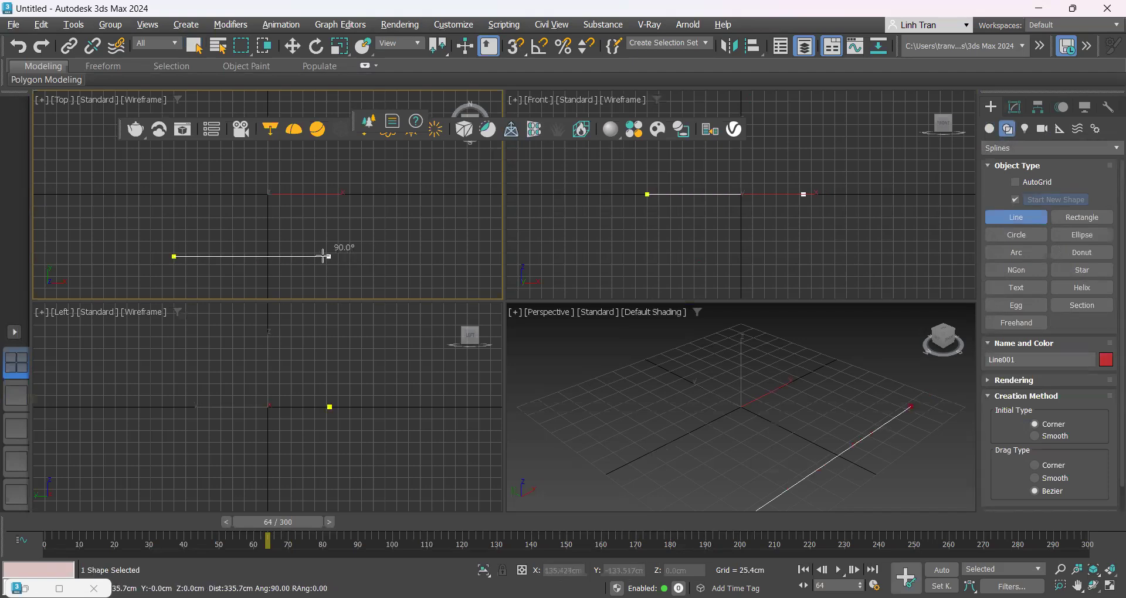
scroll(329, 259, "down", 2)
scroll(294, 255, "up", 2)
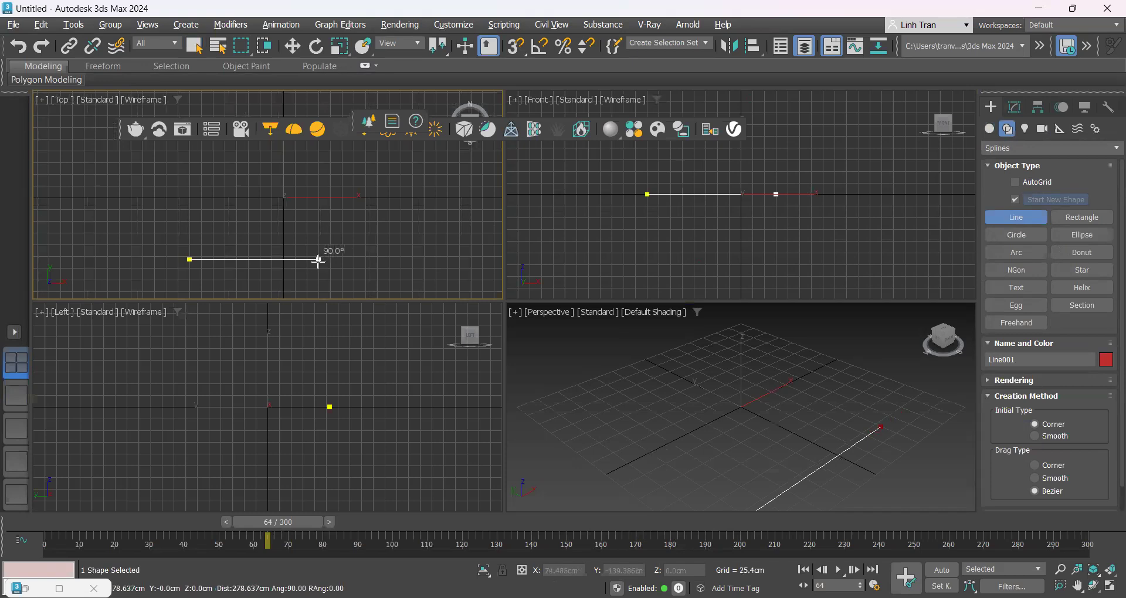
left_click(414, 261)
scroll(412, 265, "down", 4)
left_click(413, 221)
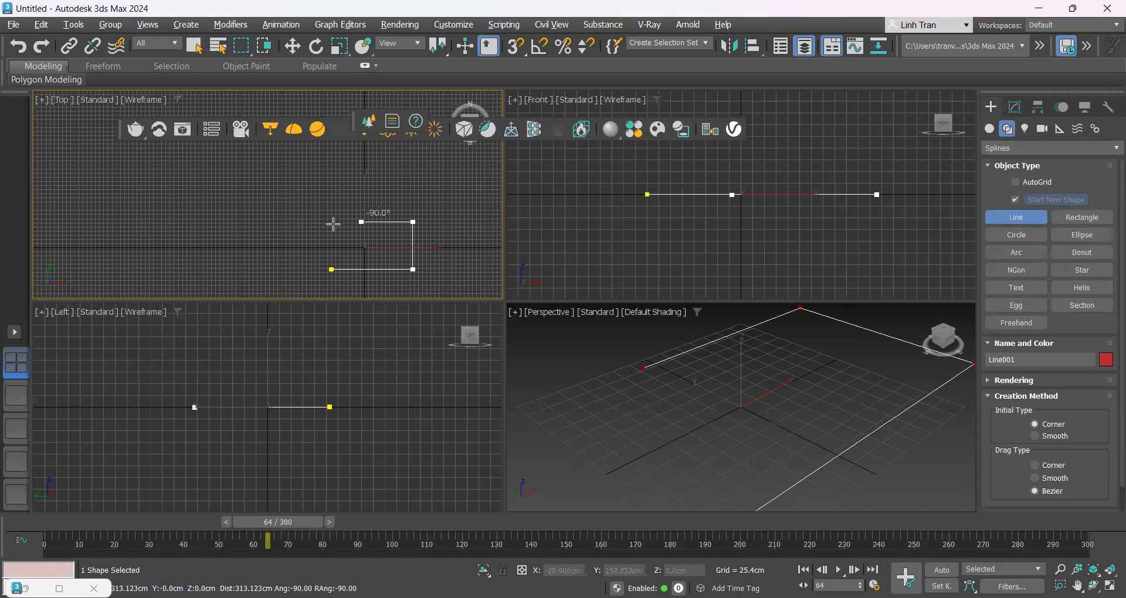
left_click(258, 222)
left_click(259, 171)
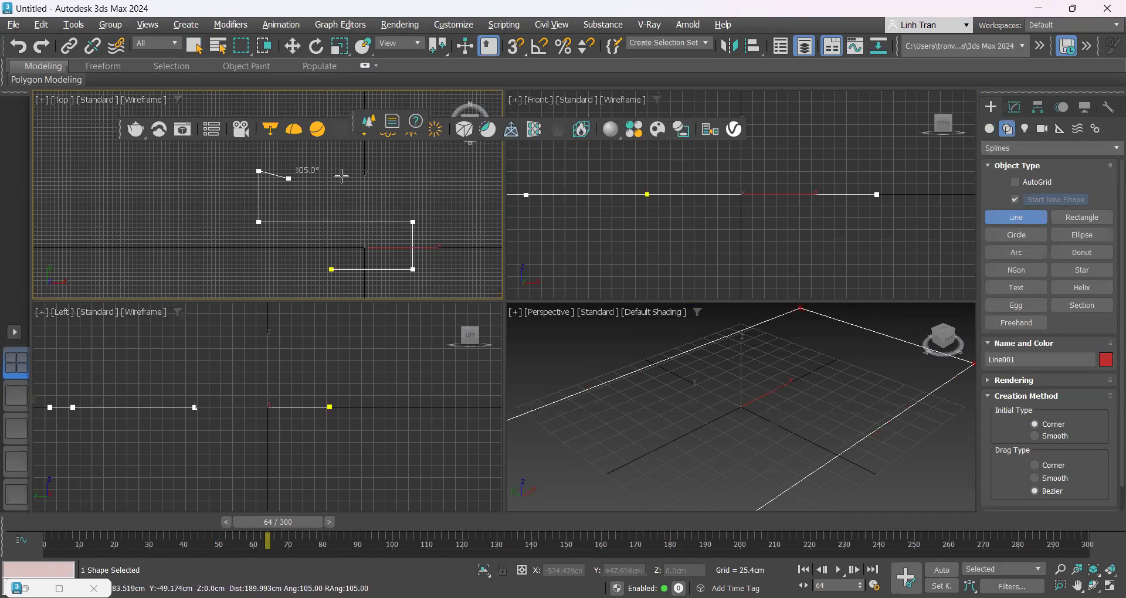
left_click(474, 171)
right_click(385, 220)
right_click(438, 231)
left_click(413, 250)
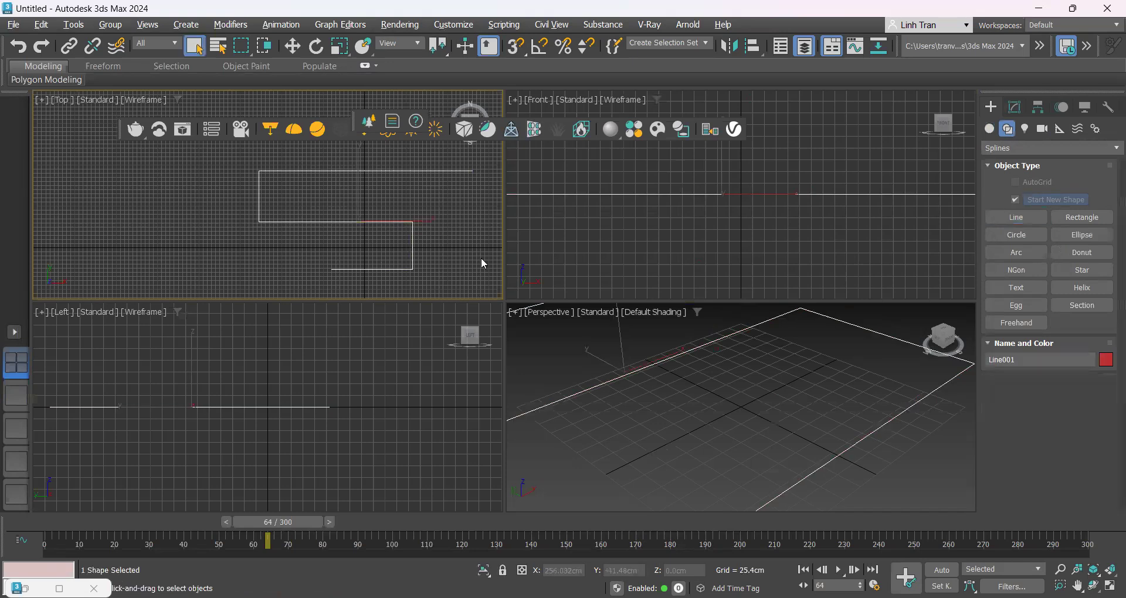
Step: Add an Edit Spline modifier to the line and bring up its spline outline settings
left_click(1014, 107)
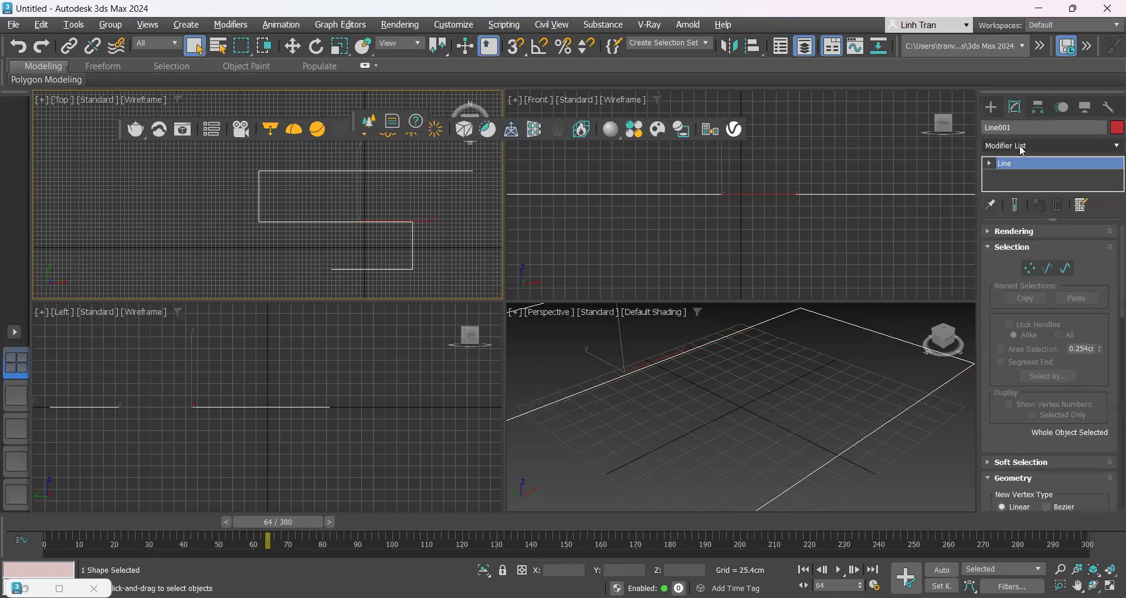
left_click(1022, 146)
type("e")
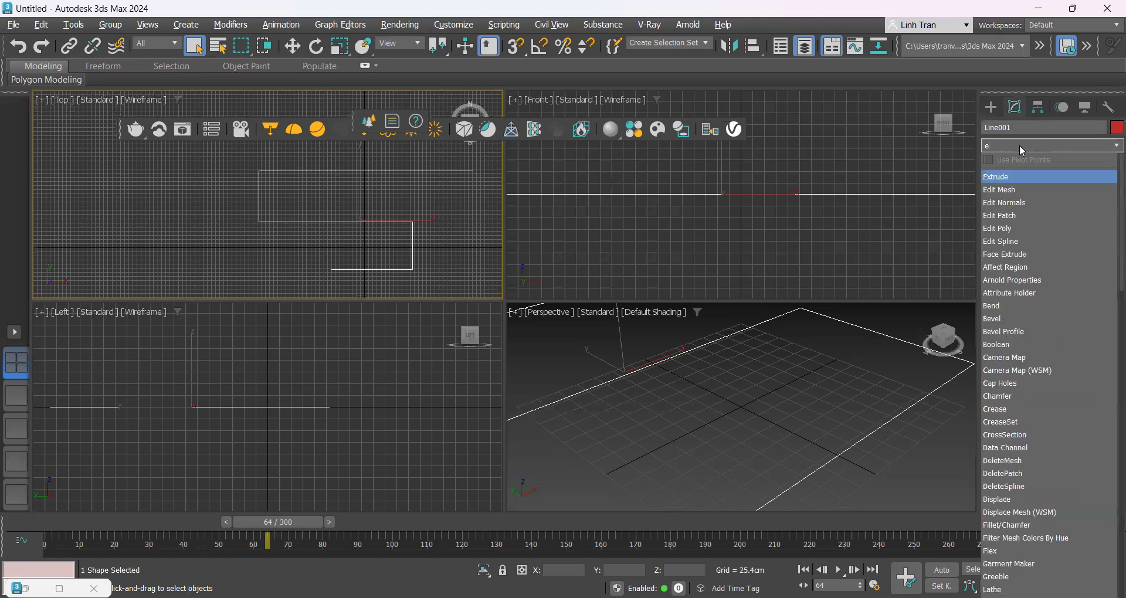
type("dit")
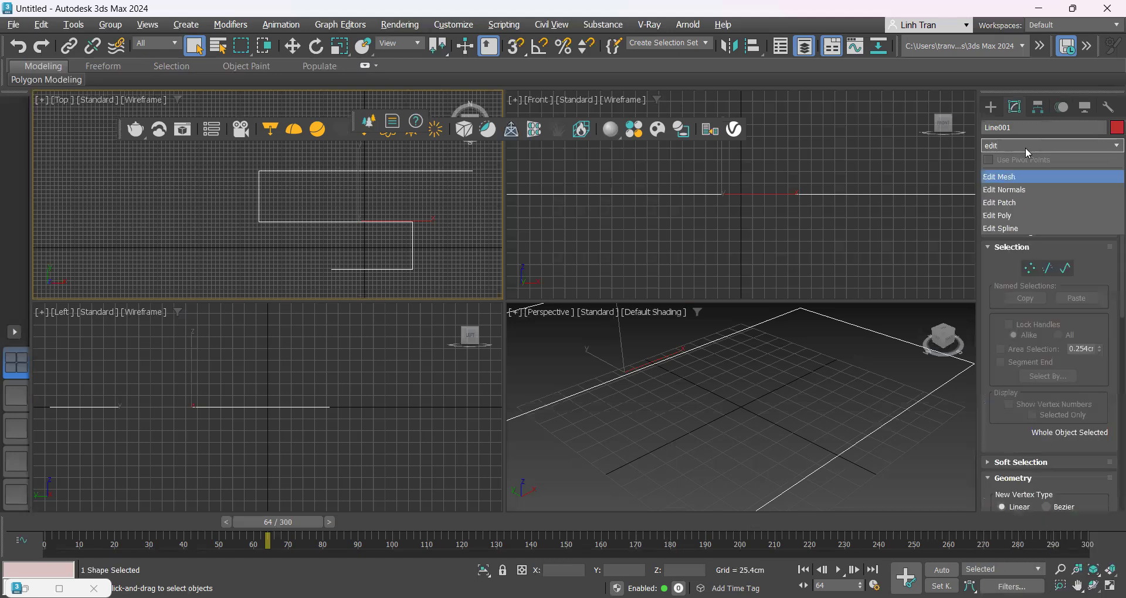
left_click(1027, 229)
key("1")
scroll(1111, 505, "down", 10)
scroll(1085, 458, "up", 10)
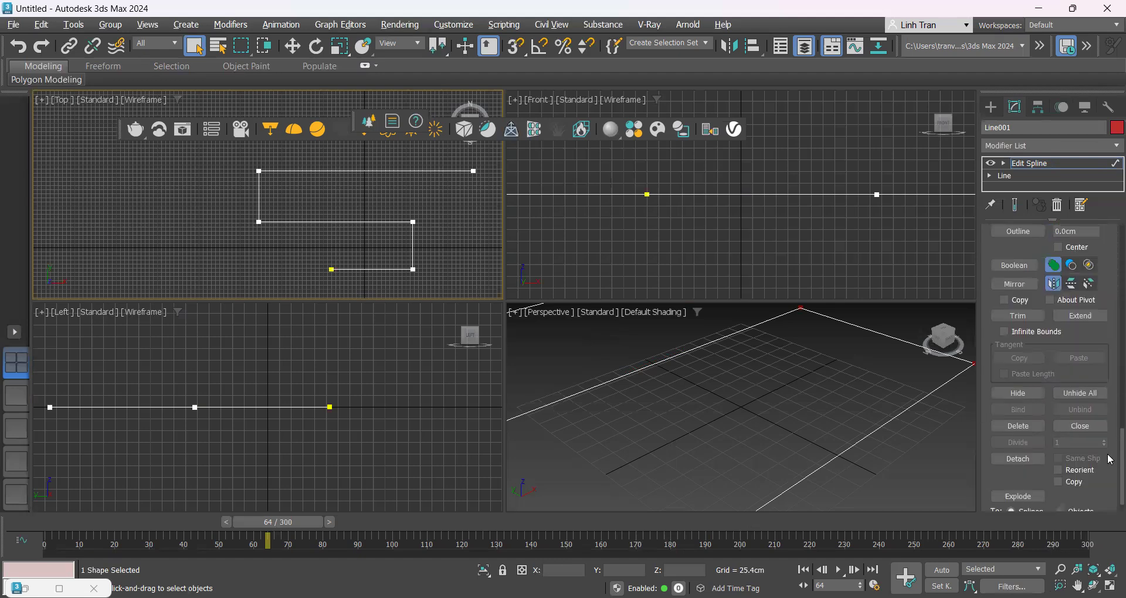
scroll(1045, 406, "up", 4)
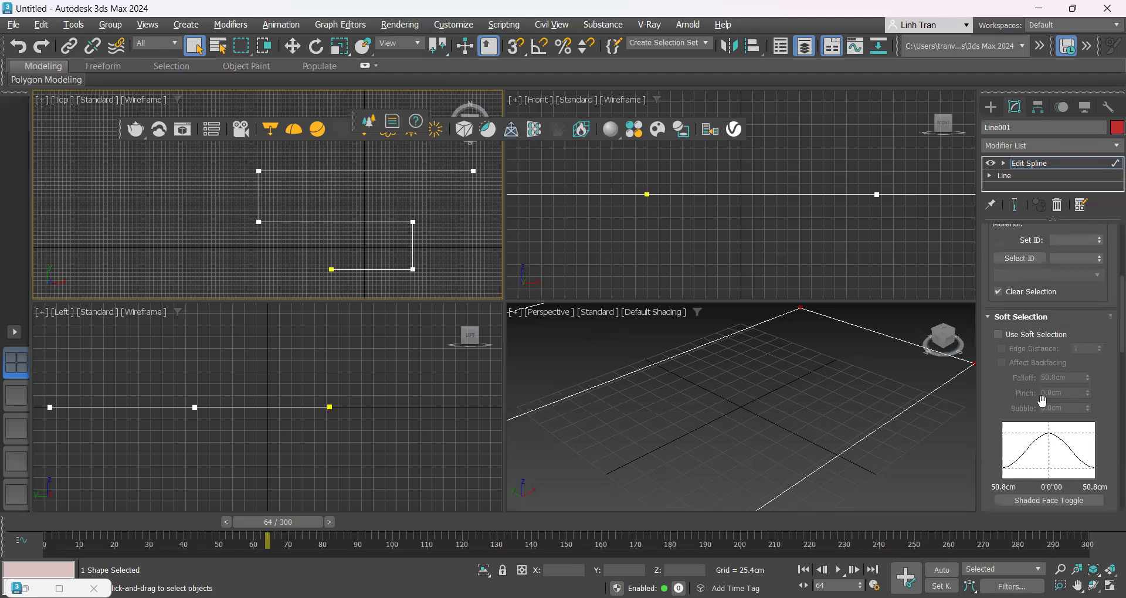
scroll(1044, 404, "down", 8)
Step: Try to outline the line's spline by 600 cm and undo it
left_click(1076, 457)
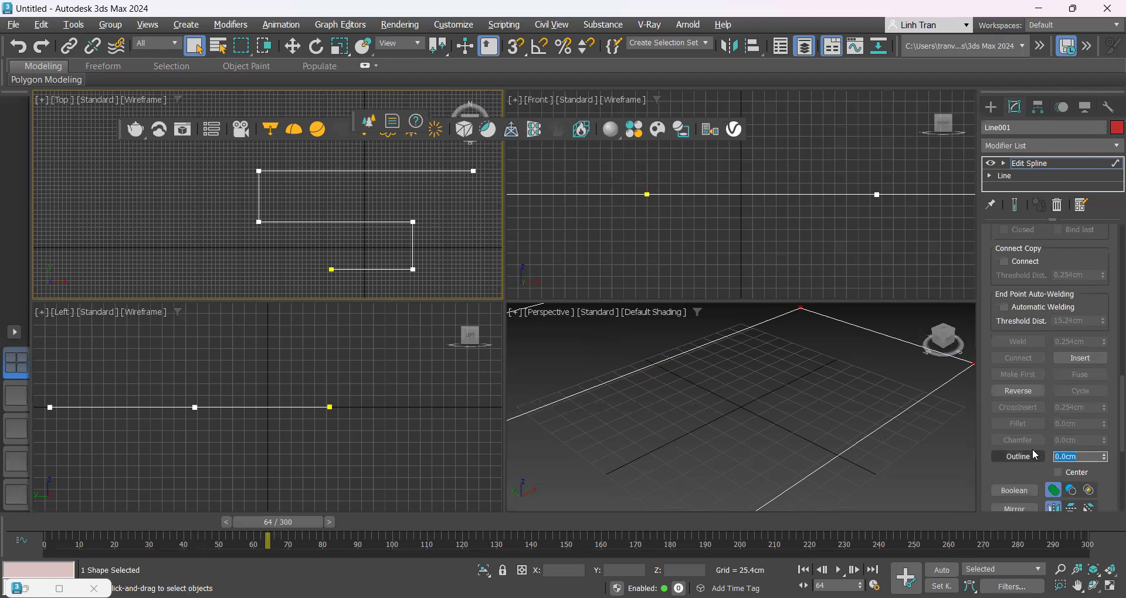
type("600")
key("Return")
key("ctrl+z")
Step: Outline the line's spline by 50 cm to make a closed strip along the path
scroll(742, 405, "down", 5)
type("50")
key("Return")
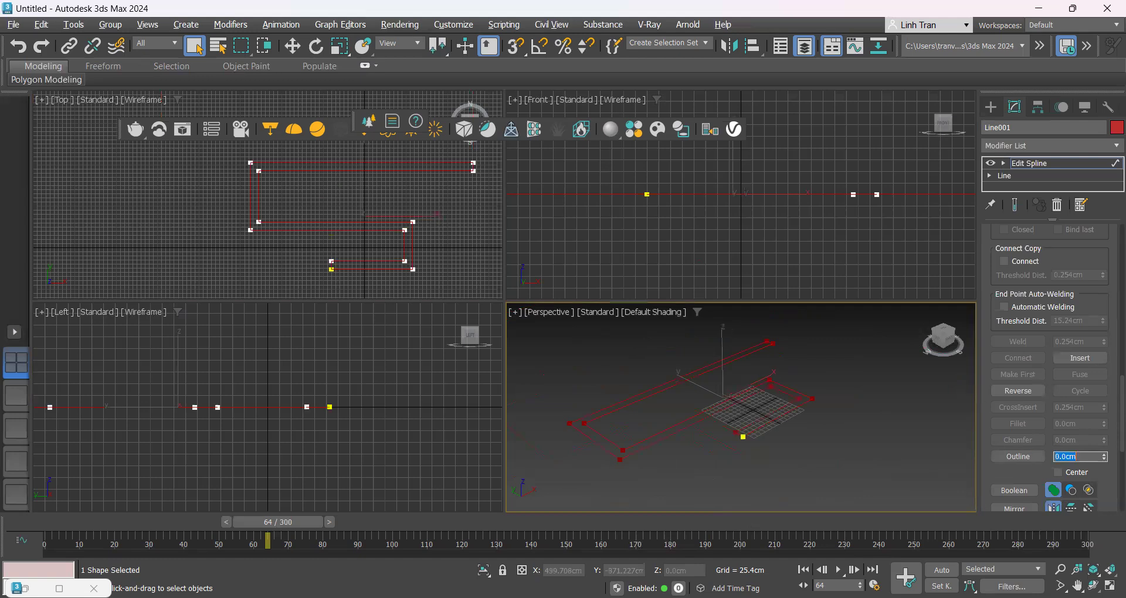
left_click(829, 332)
left_click_drag(831, 330, 544, 493)
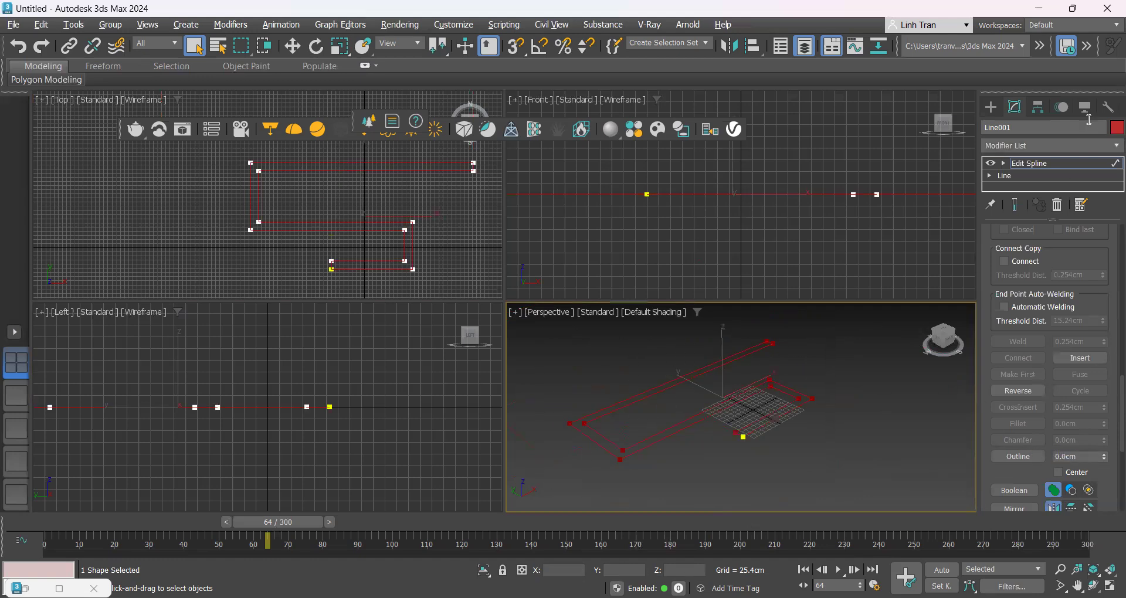
Step: Add an Edit Poly modifier to the outlined path to turn it into a flat surface, and deselect it
left_click(1034, 146)
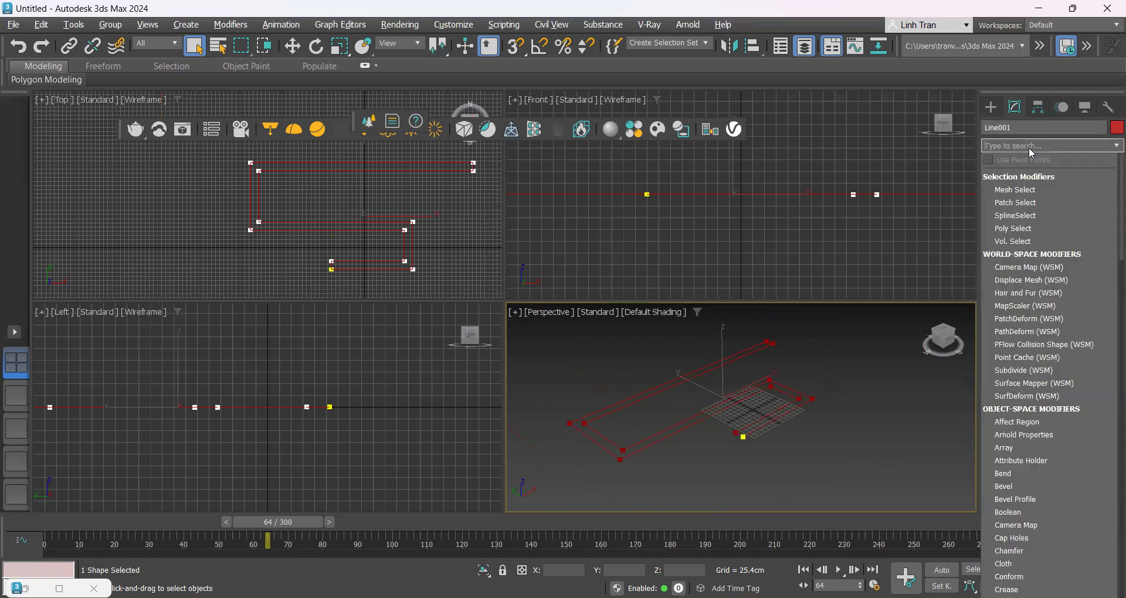
type("e")
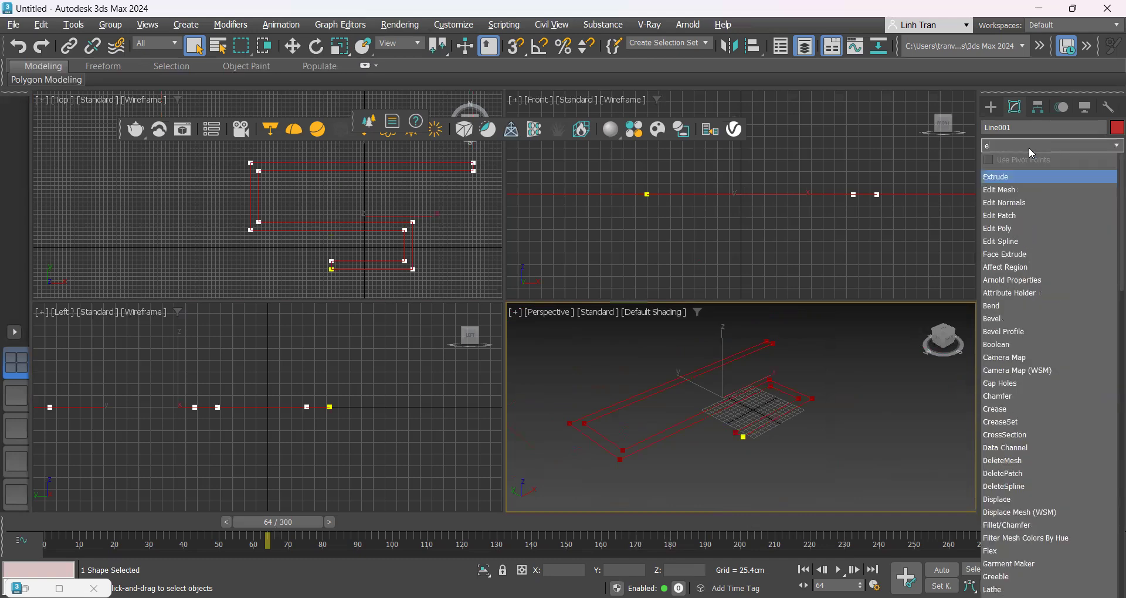
type("dit")
left_click(1028, 216)
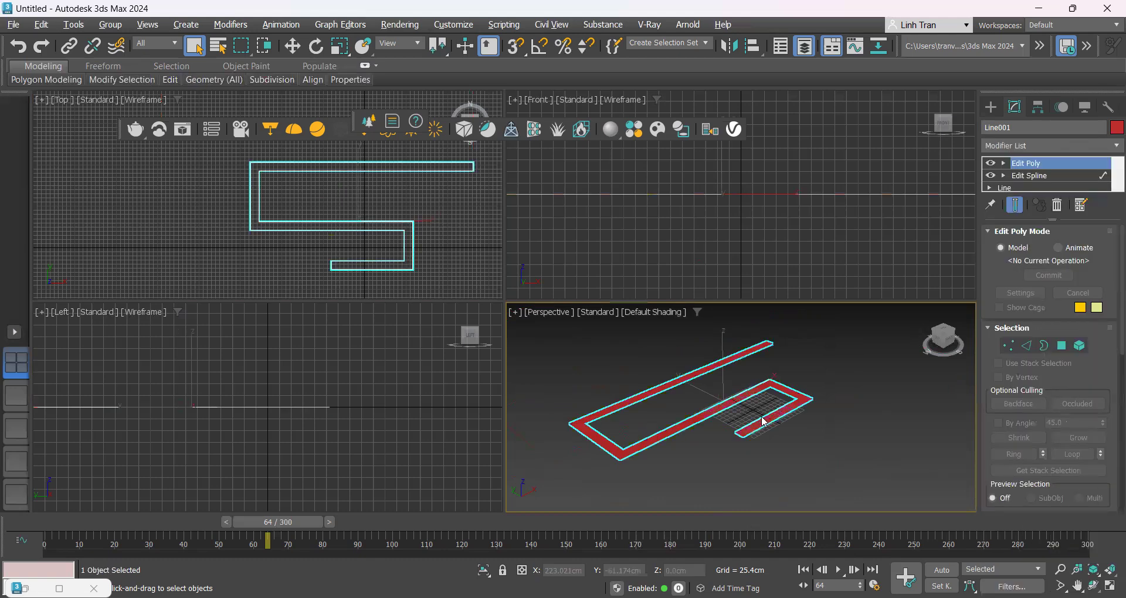
scroll(657, 453, "up", 3)
scroll(657, 452, "down", 3)
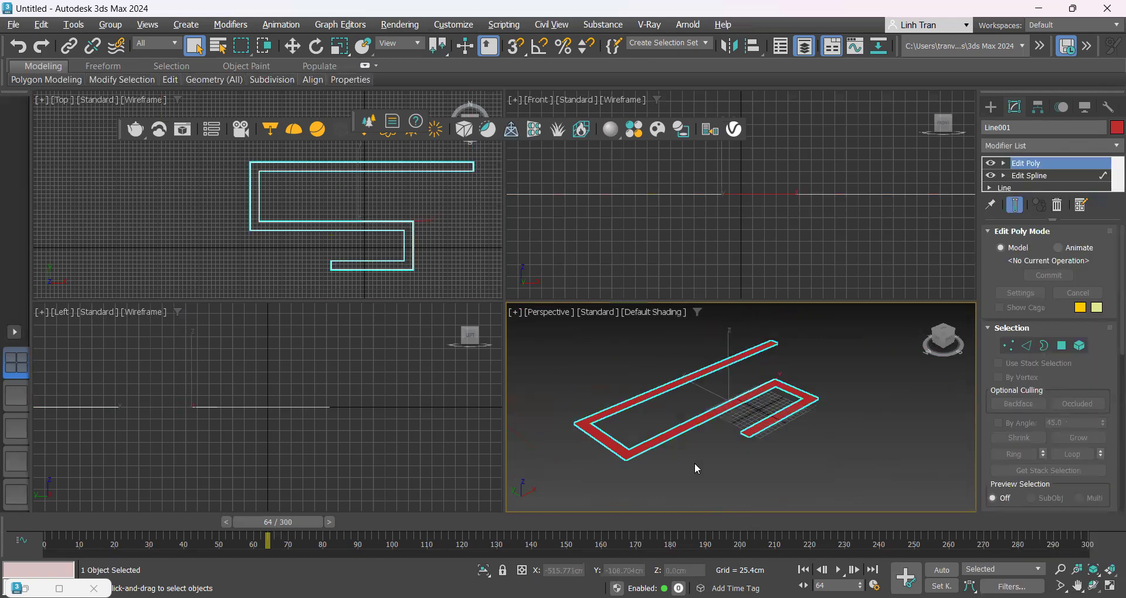
middle_click_drag(839, 476, 824, 476, "alt")
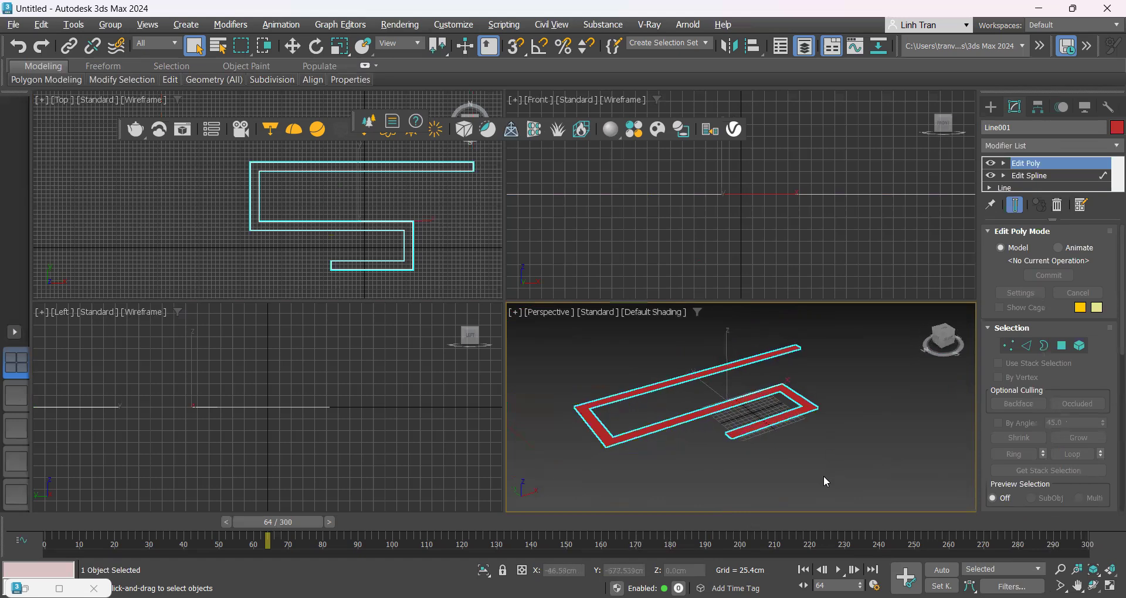
left_click(878, 421)
Step: Create a box at the far end of the path's longest arm in the Perspective view
left_click(992, 107)
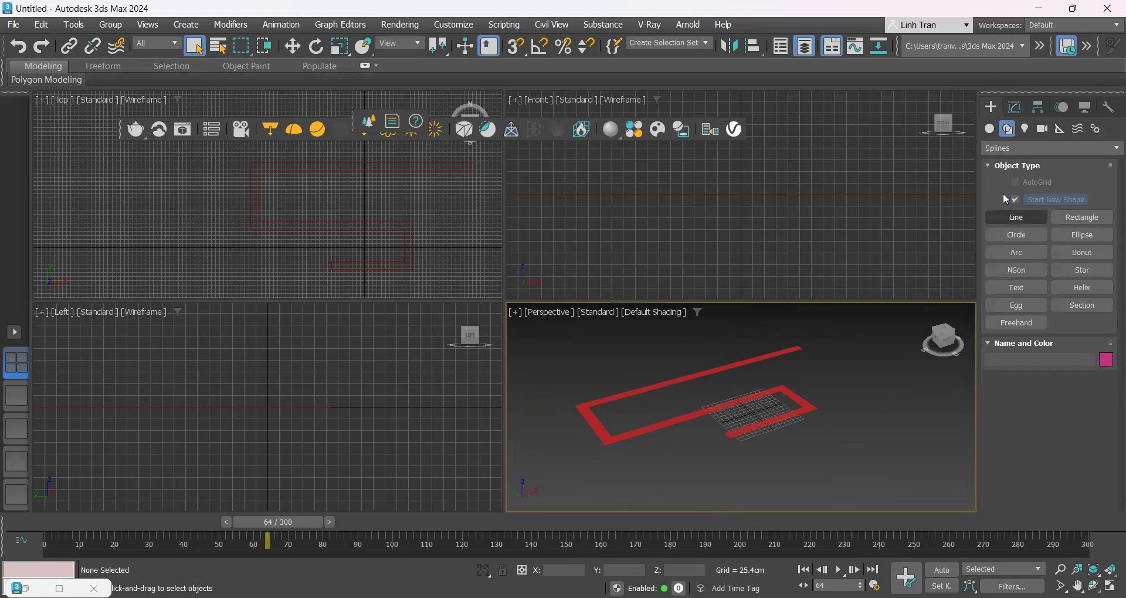
left_click(990, 130)
left_click(1018, 200)
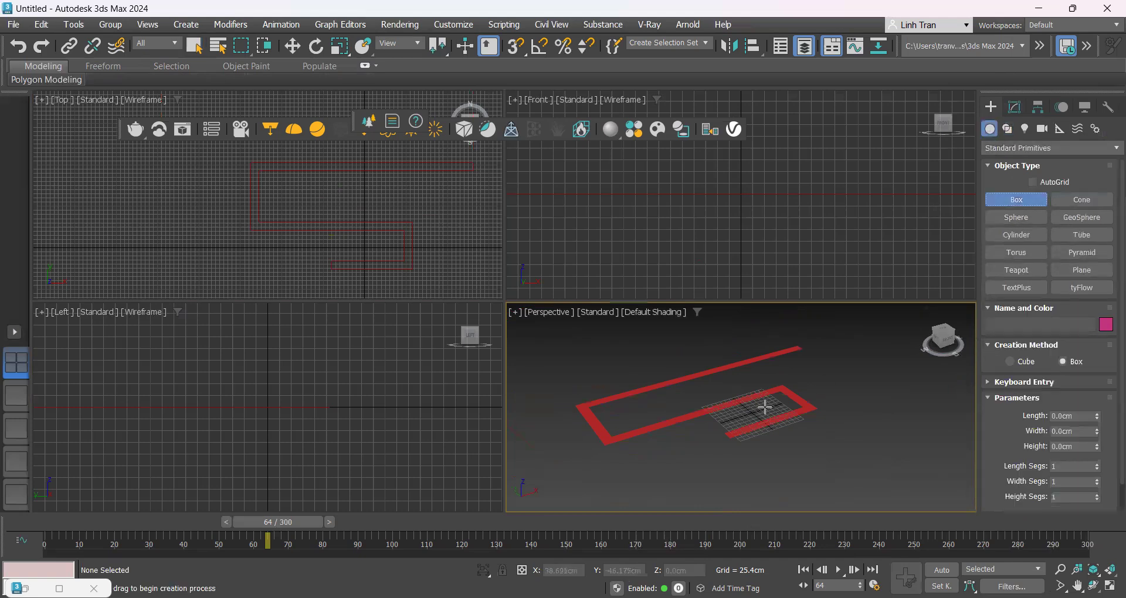
scroll(761, 402, "up", 3)
left_click_drag(782, 329, 816, 357)
left_click(799, 329)
Step: Finish the box and place a tyFlow object in empty space beside the path in the Perspective view
scroll(554, 358, "down", 2)
right_click(535, 349)
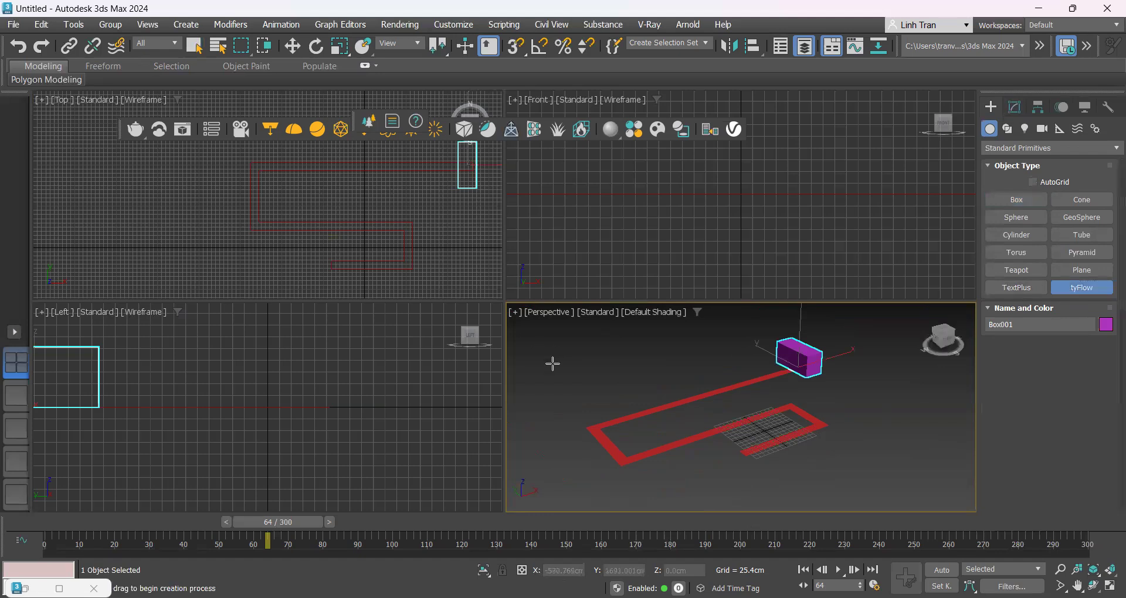
left_click(553, 364)
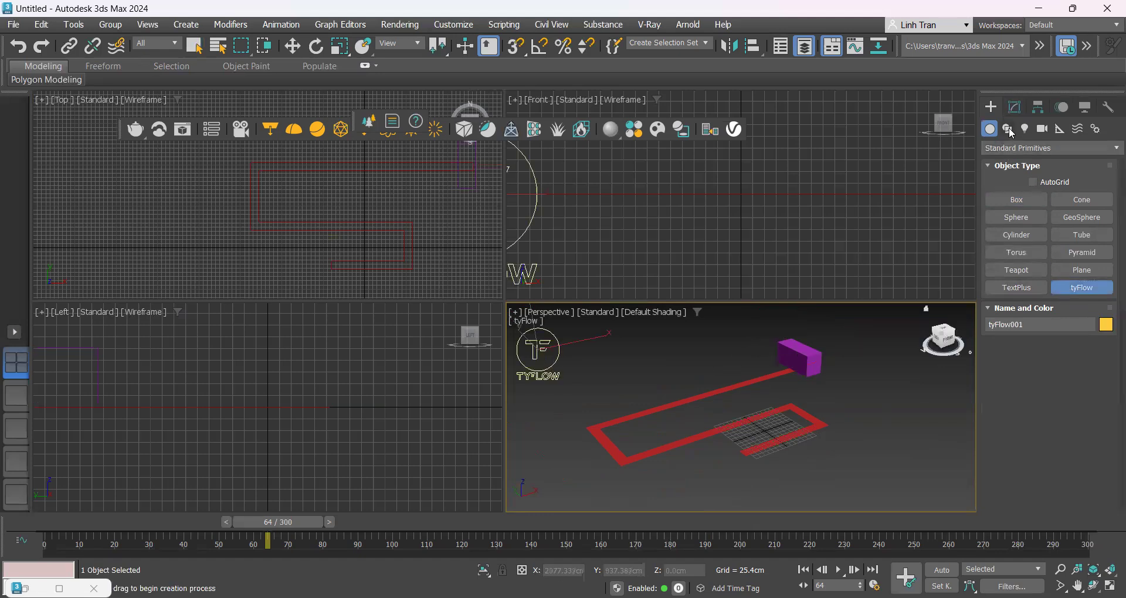
Step: Create a tyIcon helper at the path's near end, opposite the end with the box
left_click(1060, 129)
left_click(1018, 235)
scroll(734, 410, "up", 2)
left_click_drag(709, 439, 709, 448)
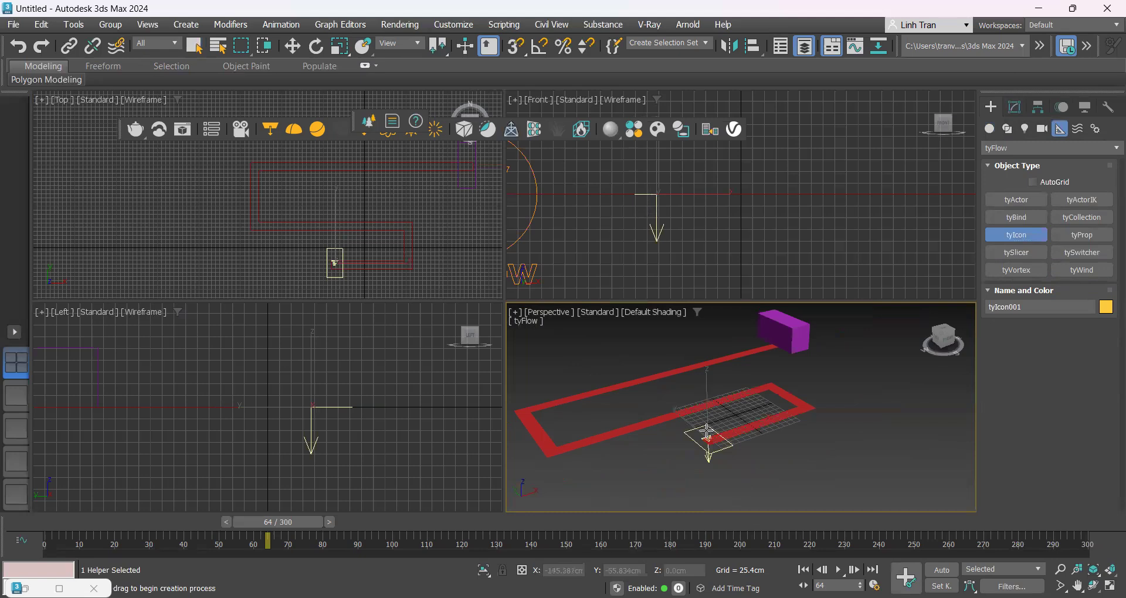
Step: Finish the tyIcon, open the tyFlow object's editor and create a new event with a Birth operator
right_click(764, 412)
scroll(764, 412, "down", 2)
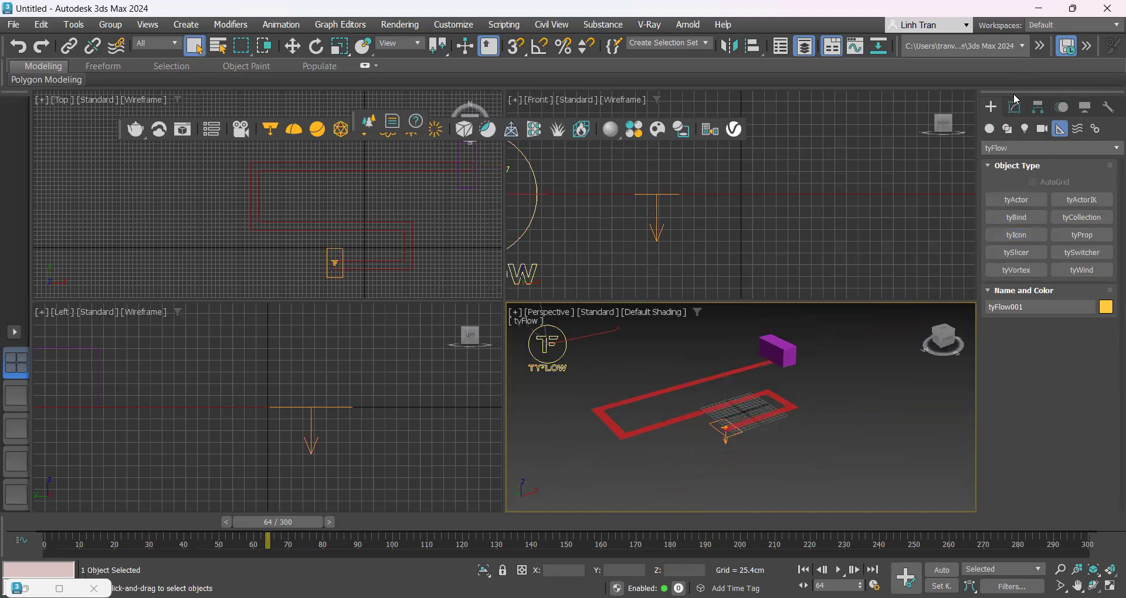
left_click(1015, 107)
left_click(1042, 260)
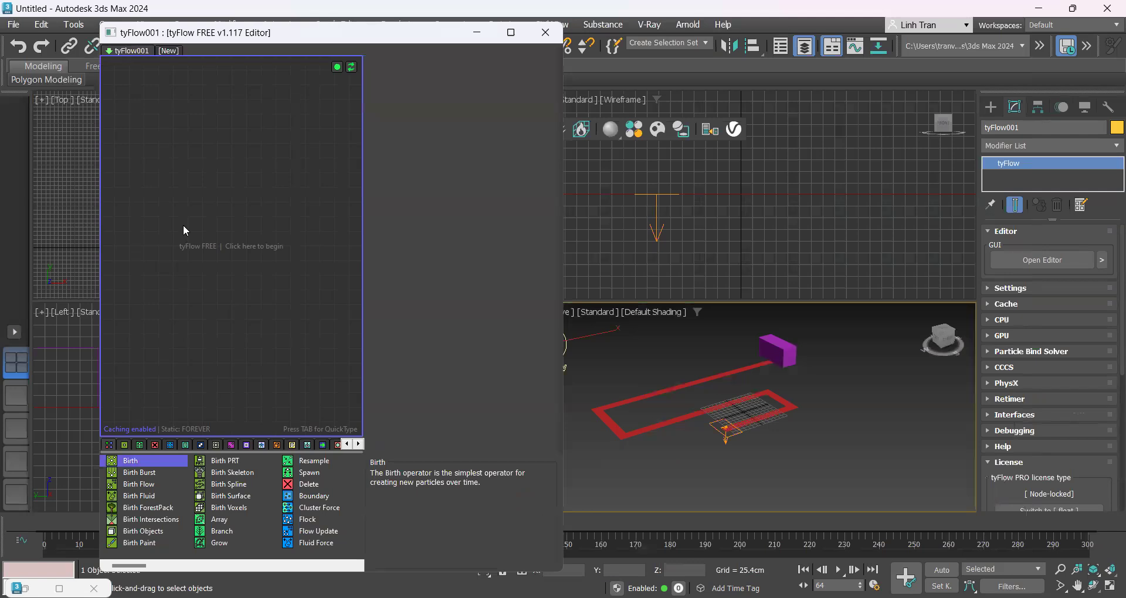
left_click_drag(130, 461, 188, 252)
Step: Add a Position Icon operator below Birth and assign the tyIcon at the path's near end to it
scroll(235, 472, "down", 5)
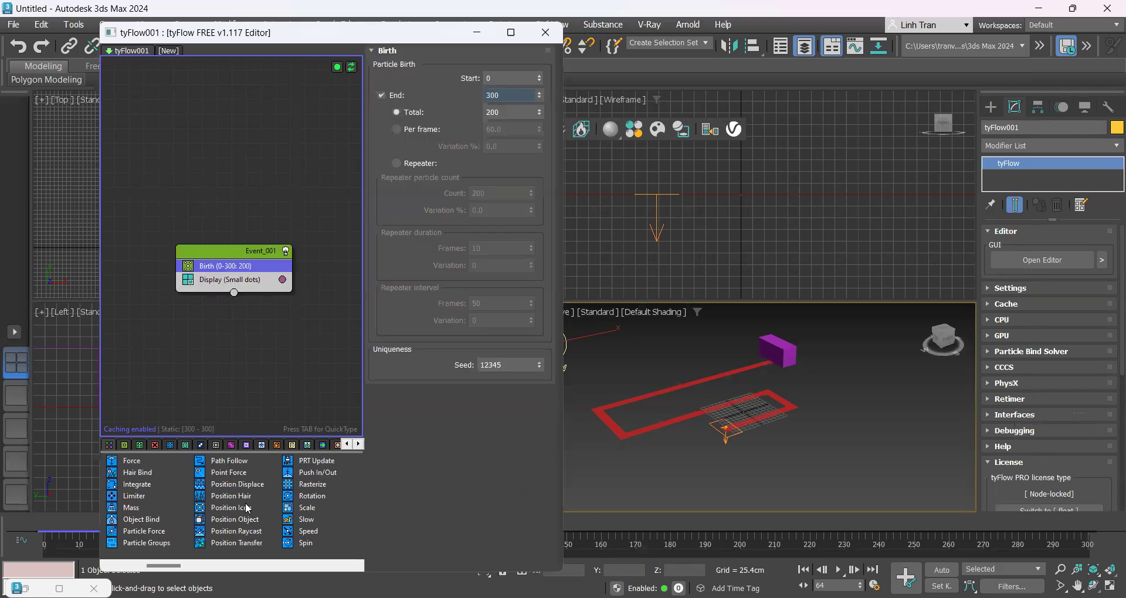
left_click_drag(247, 508, 214, 280)
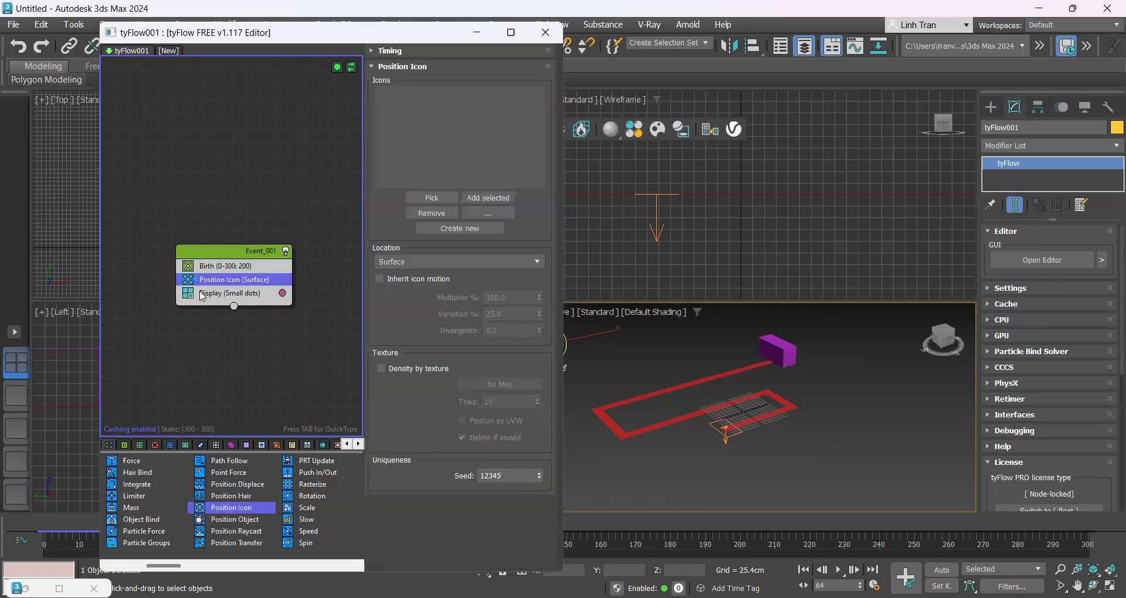
left_click(429, 199)
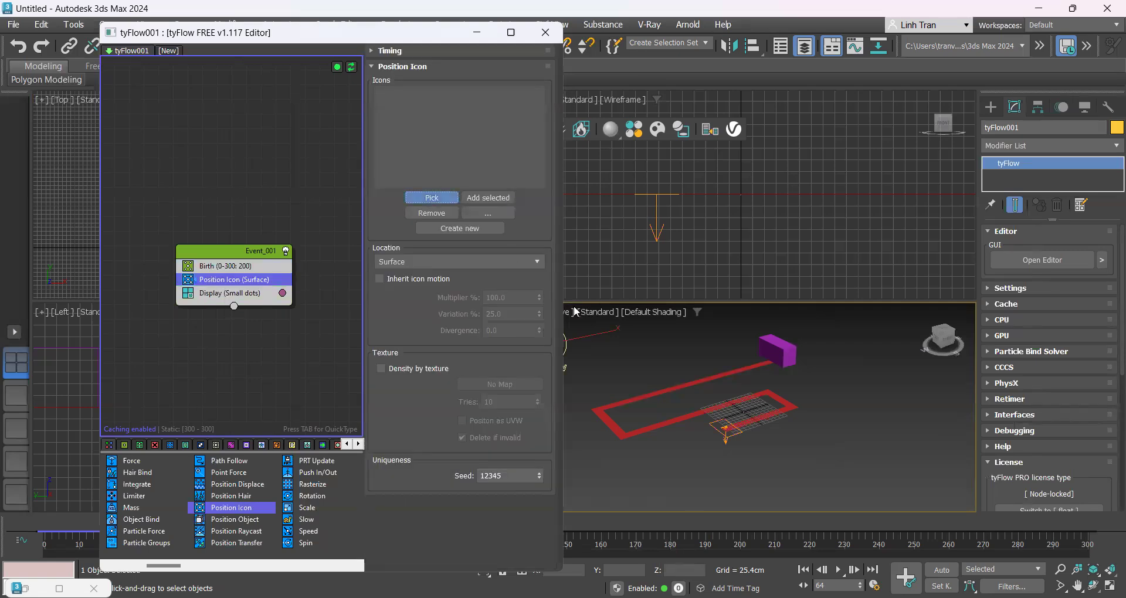
left_click(726, 433)
scroll(725, 433, "up", 5)
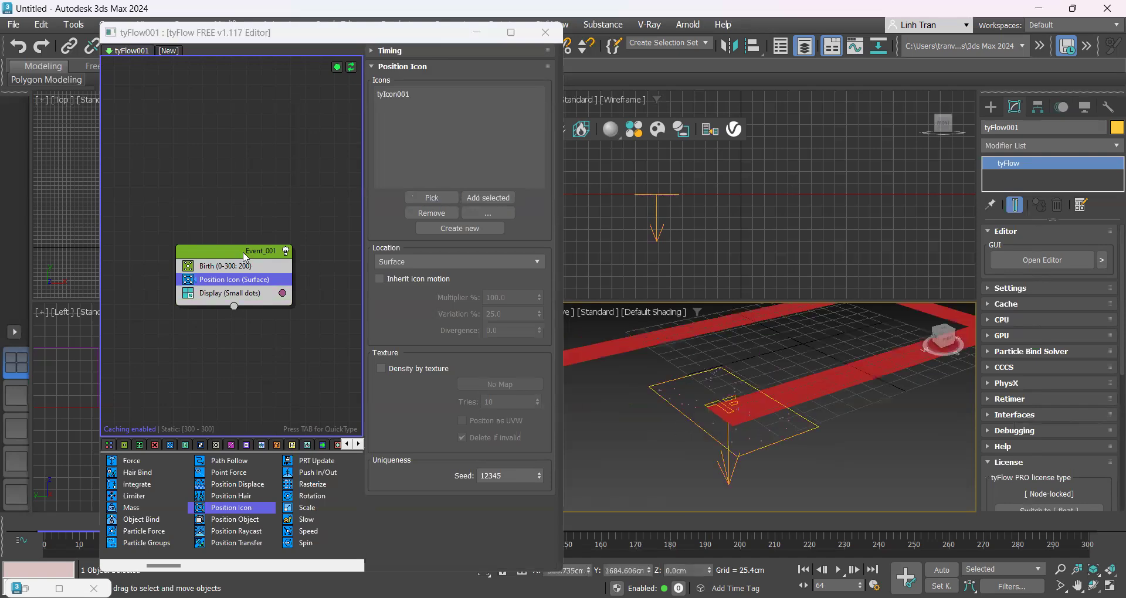
Step: Set the display mode of the event's Display operator to Geometry
left_click_drag(223, 293, 187, 278)
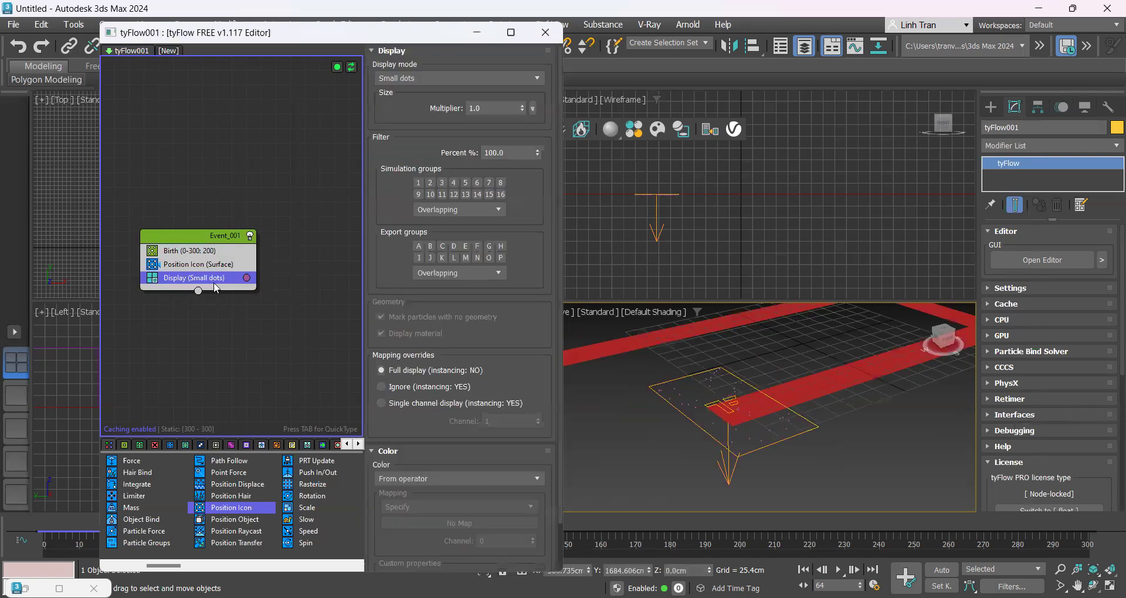
left_click(458, 78)
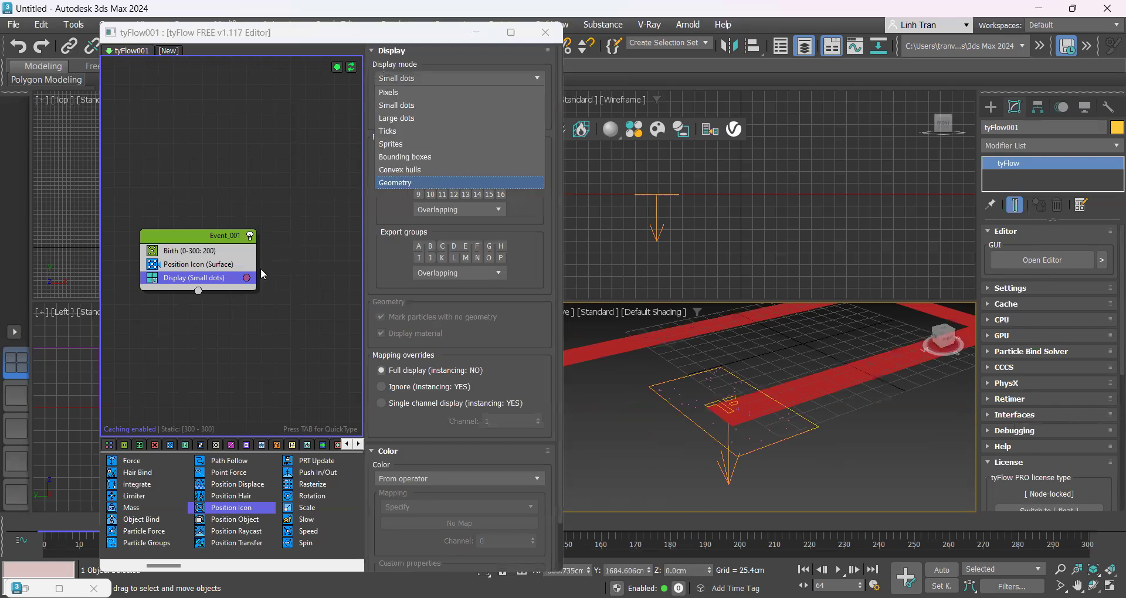
left_click(431, 181)
Step: Add a Shape operator after Position Icon and set its mesh to the 3D Cube
left_click(192, 265)
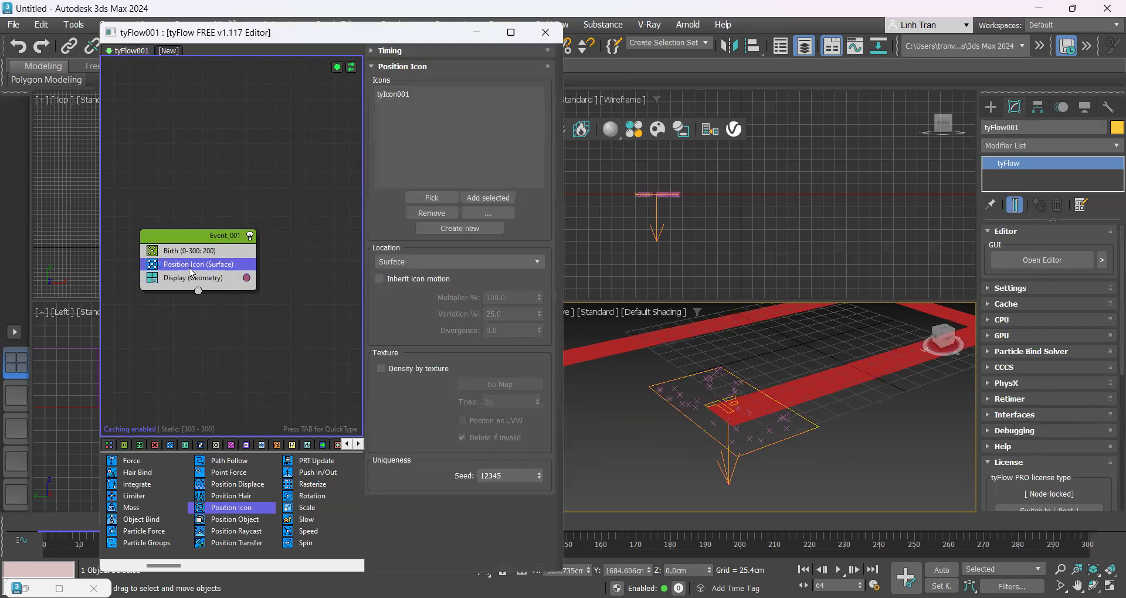
key("Tab")
type("shape")
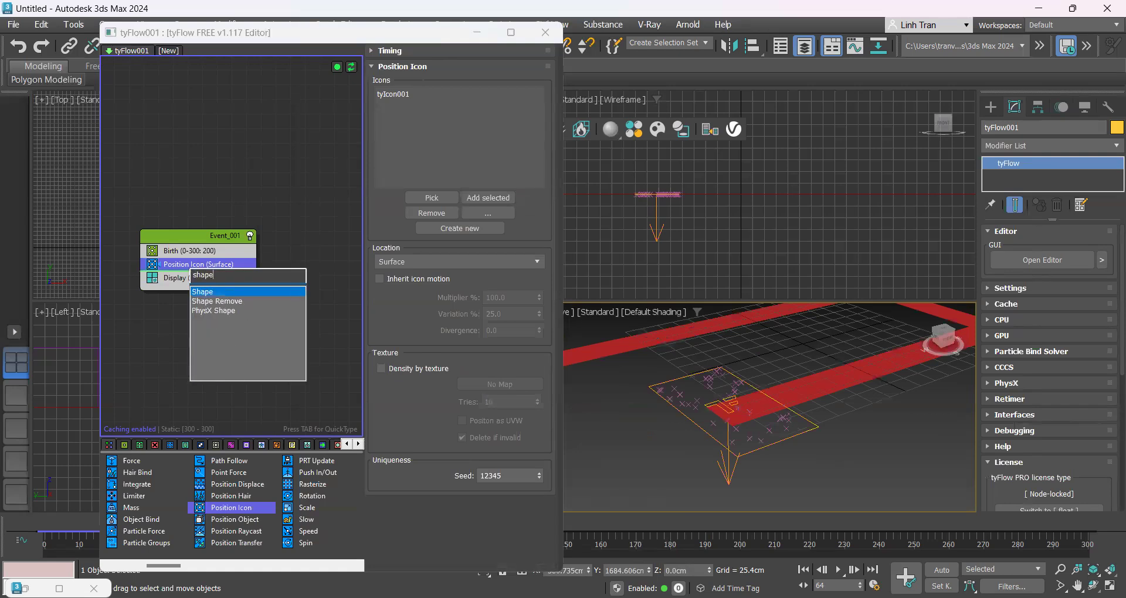
left_click(212, 293)
scroll(415, 440, "down", 3)
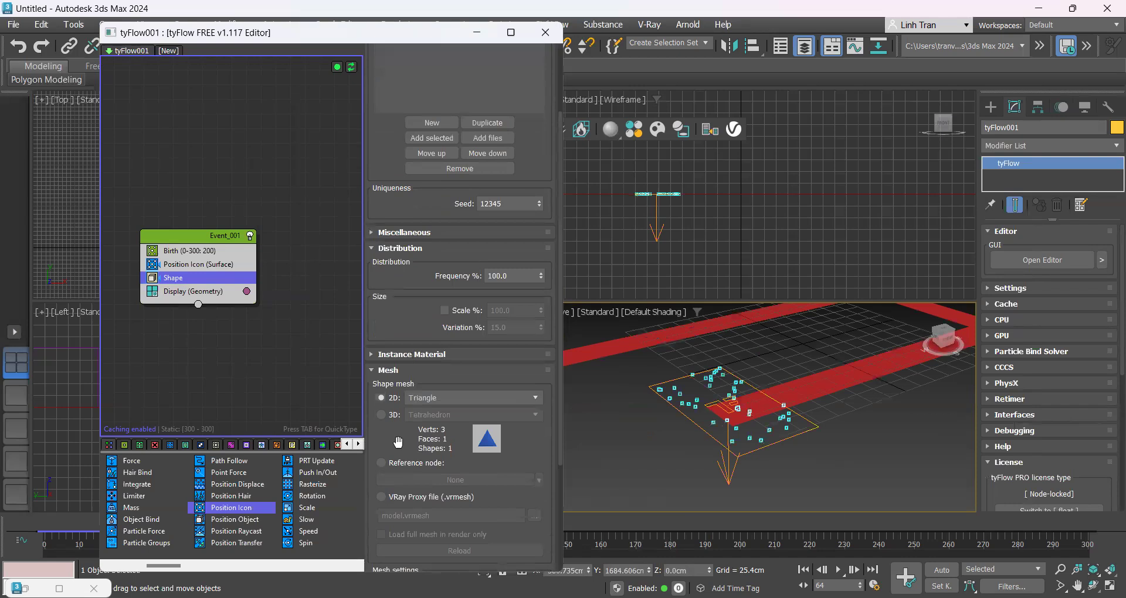
left_click(381, 415)
left_click(448, 415)
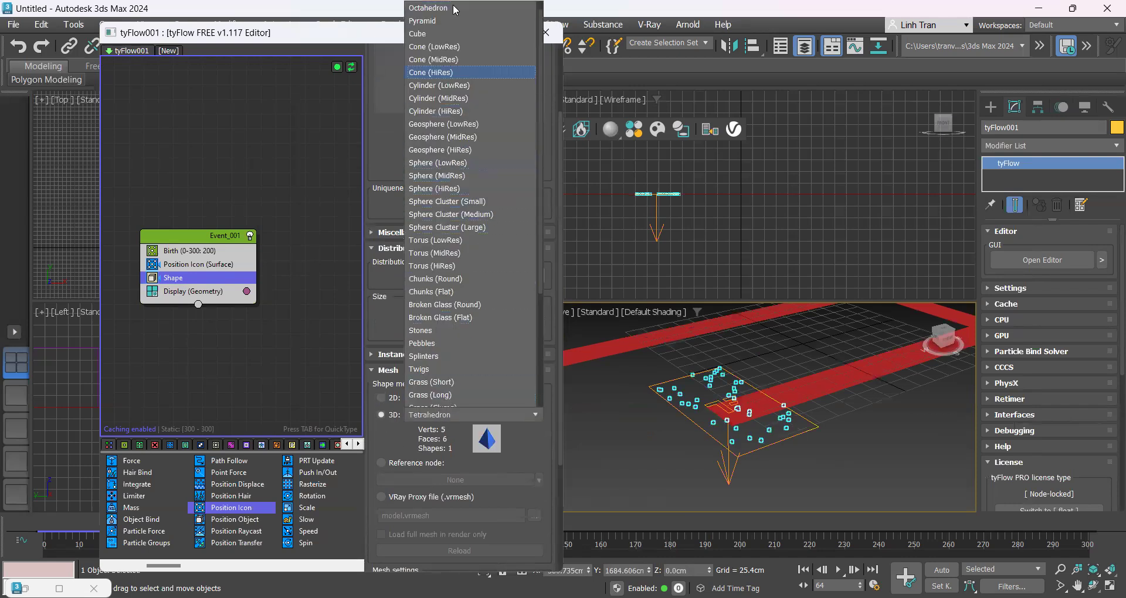
left_click(456, 34)
scroll(451, 411, "down", 4)
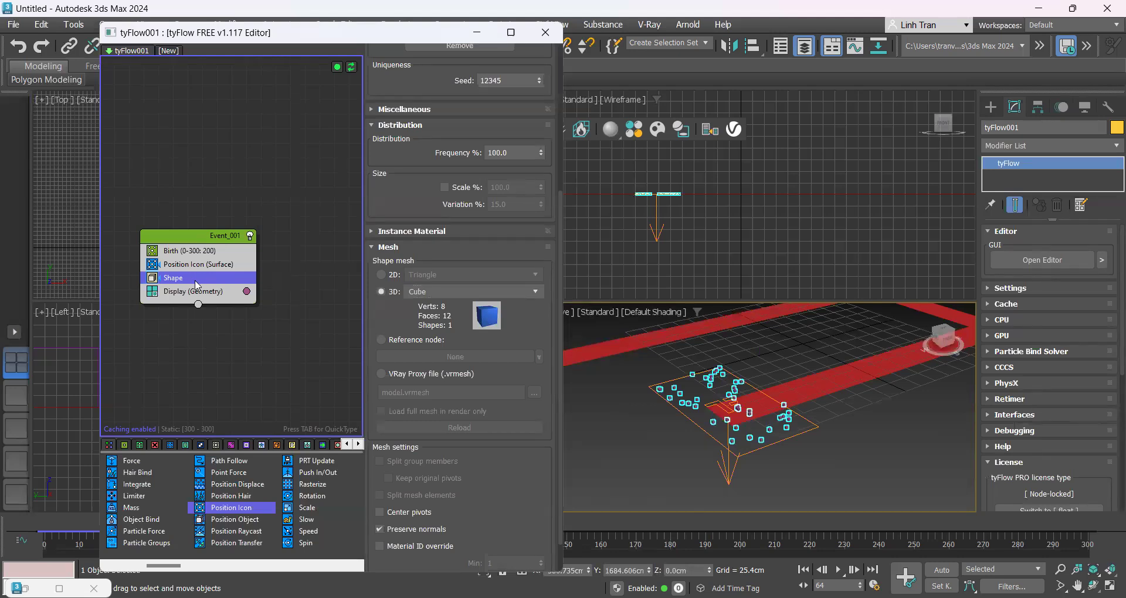
Step: Add a Pathfinding operator after Shape, with the path as its mesh and the box as its destination object
key("Tab")
type("path")
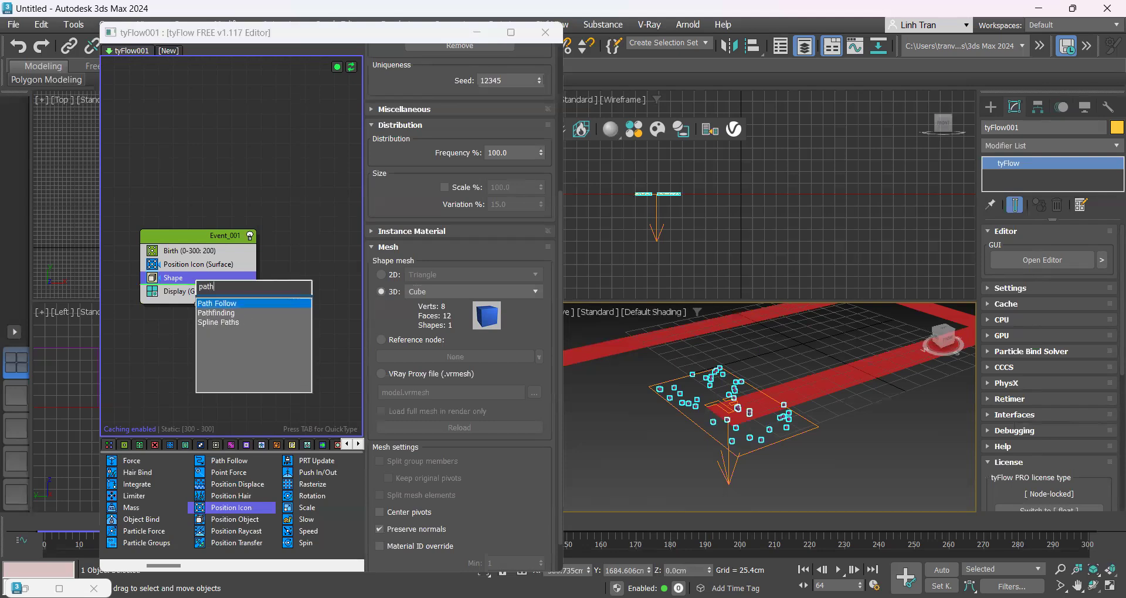
left_click(229, 313)
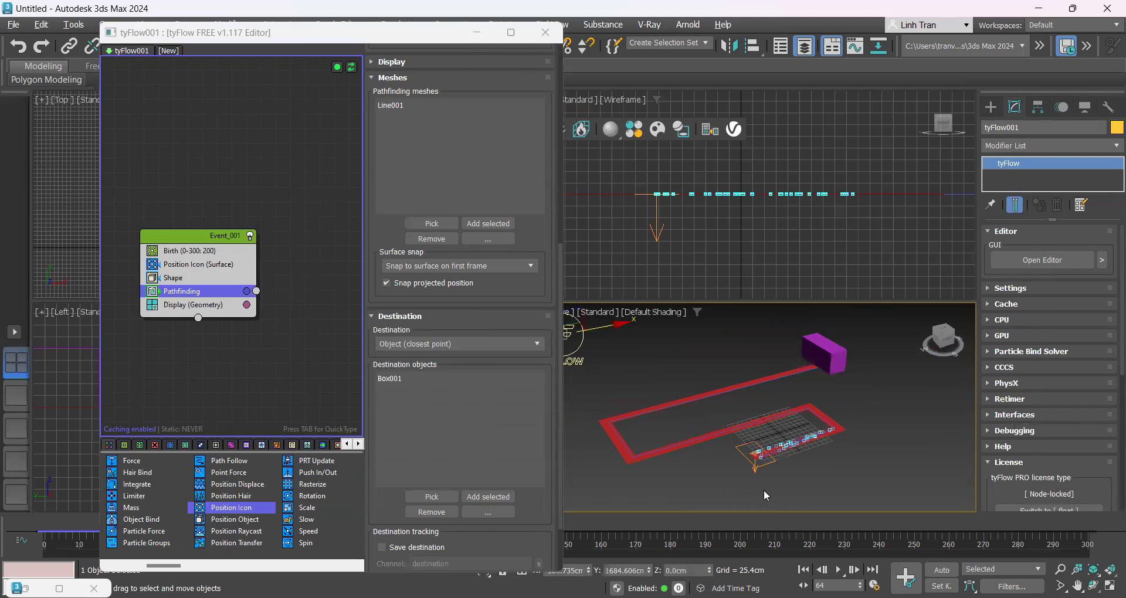
Step: Play the animation and examine how the particles travel along the path
left_click(837, 573)
scroll(790, 421, "up", 5)
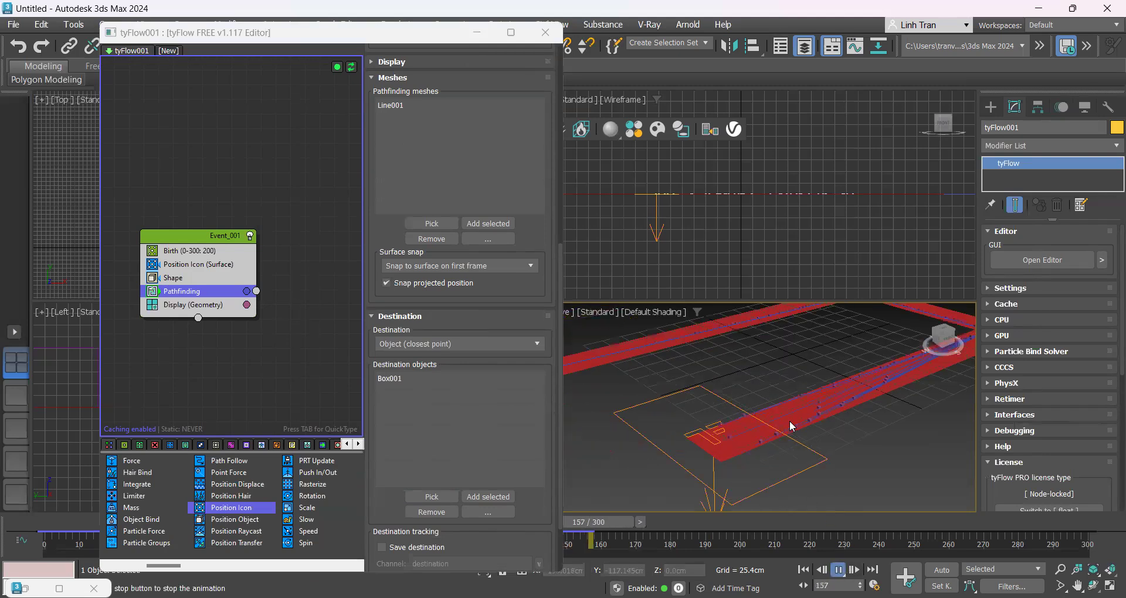
scroll(836, 395, "down", 5)
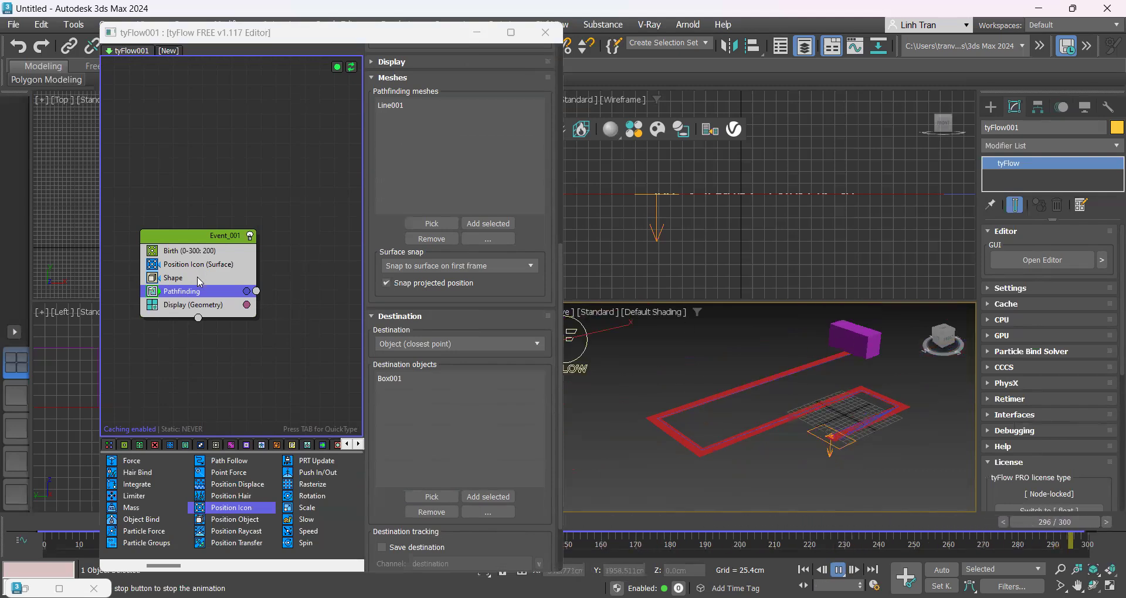
Step: Set the Pathfinding operator's velocity to 10 cm
scroll(424, 161, "up", 10)
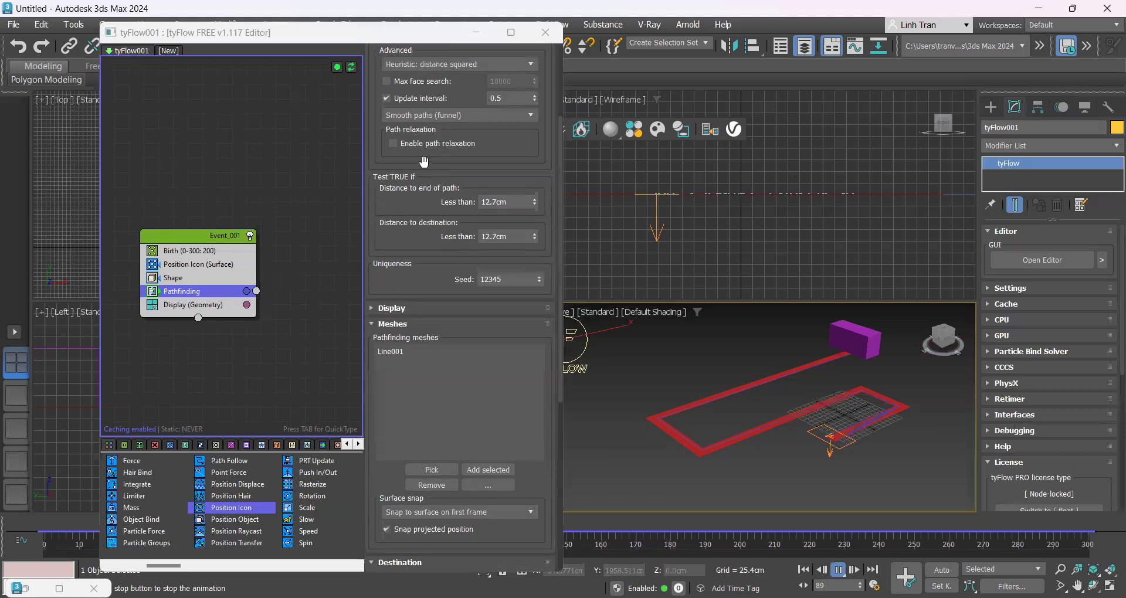
scroll(423, 161, "up", 1)
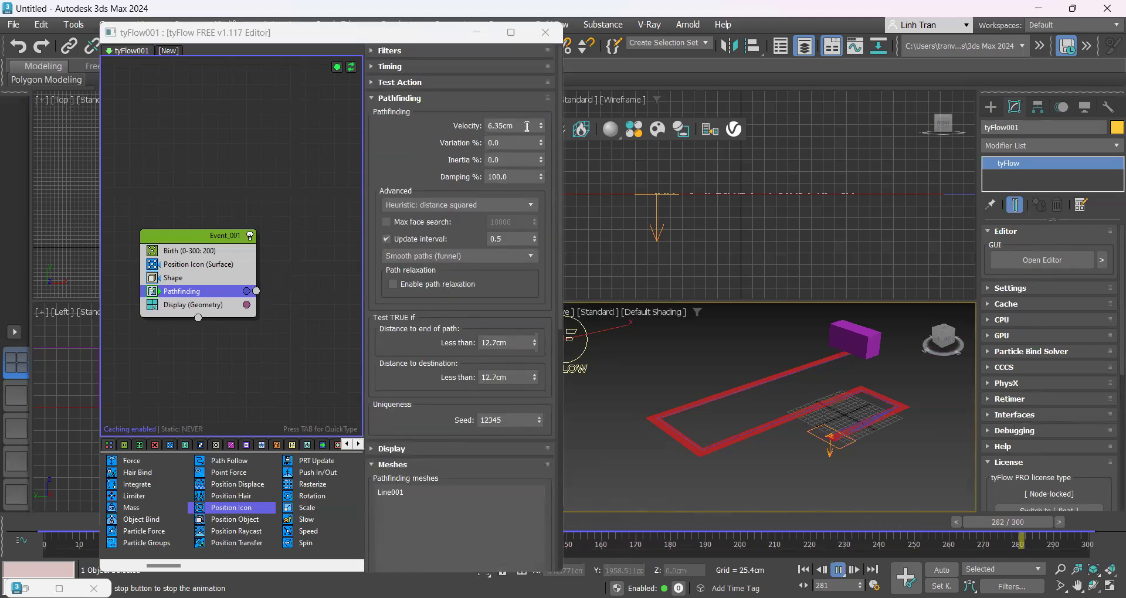
left_click(463, 123)
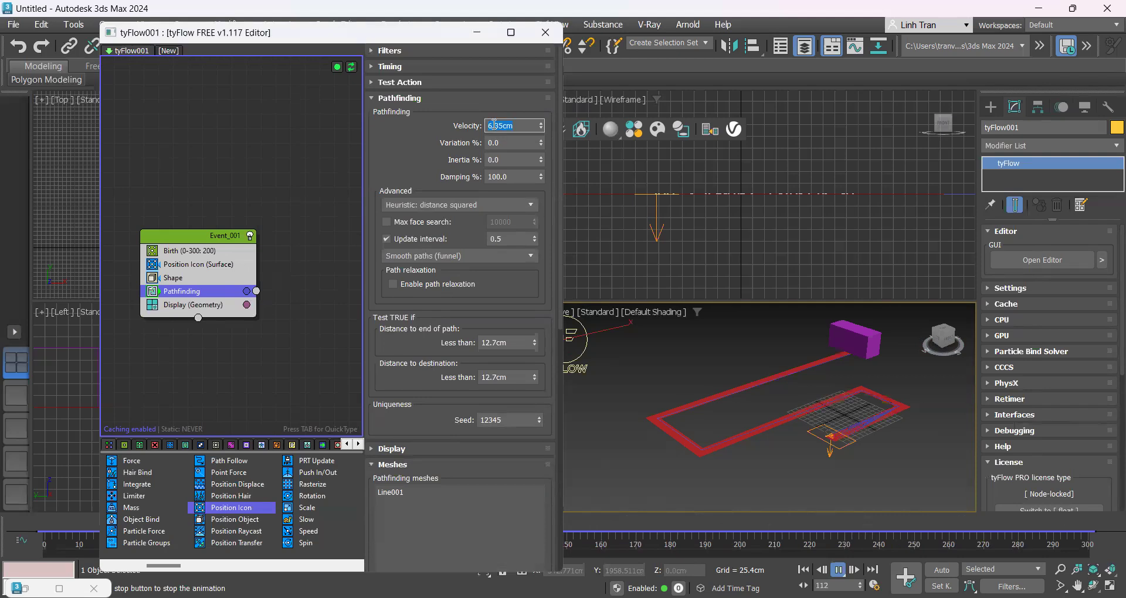
type("10")
key("Return")
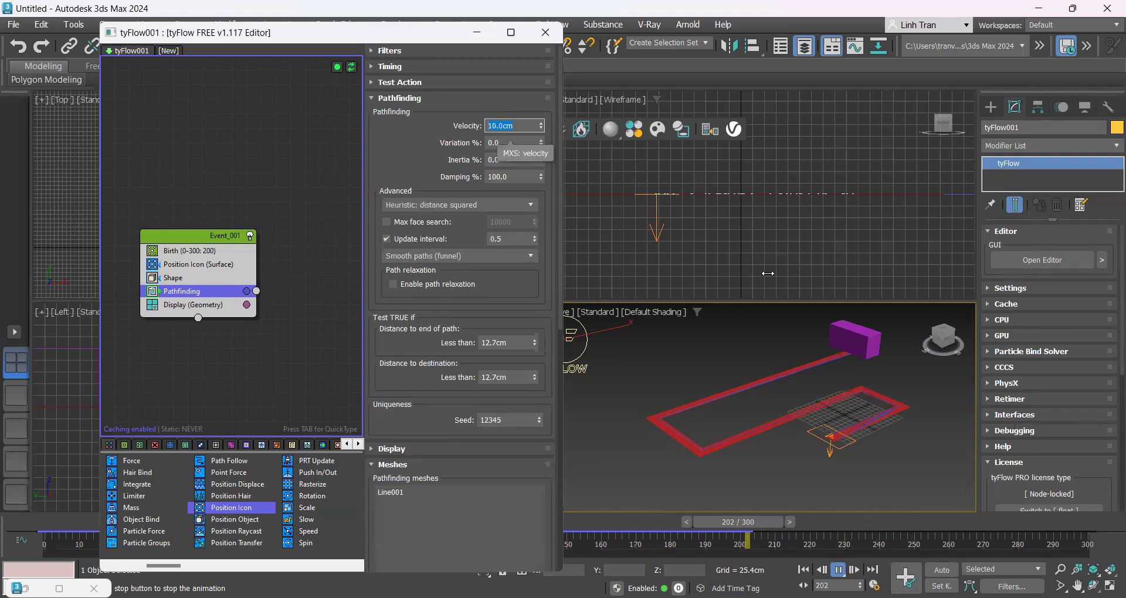
Step: Enable scaling for the Shape operator's cubes and set the scale to 300%
scroll(852, 433, "up", 2)
left_click(177, 277)
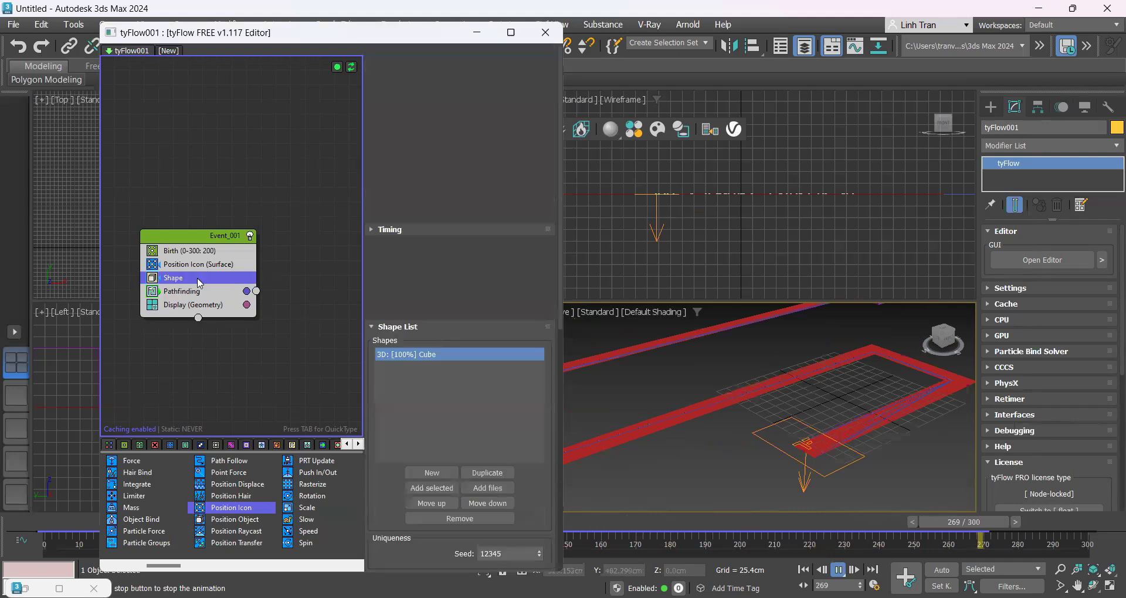
scroll(470, 352, "down", 2)
left_click(445, 381)
left_click(524, 381)
type("300")
key("Return")
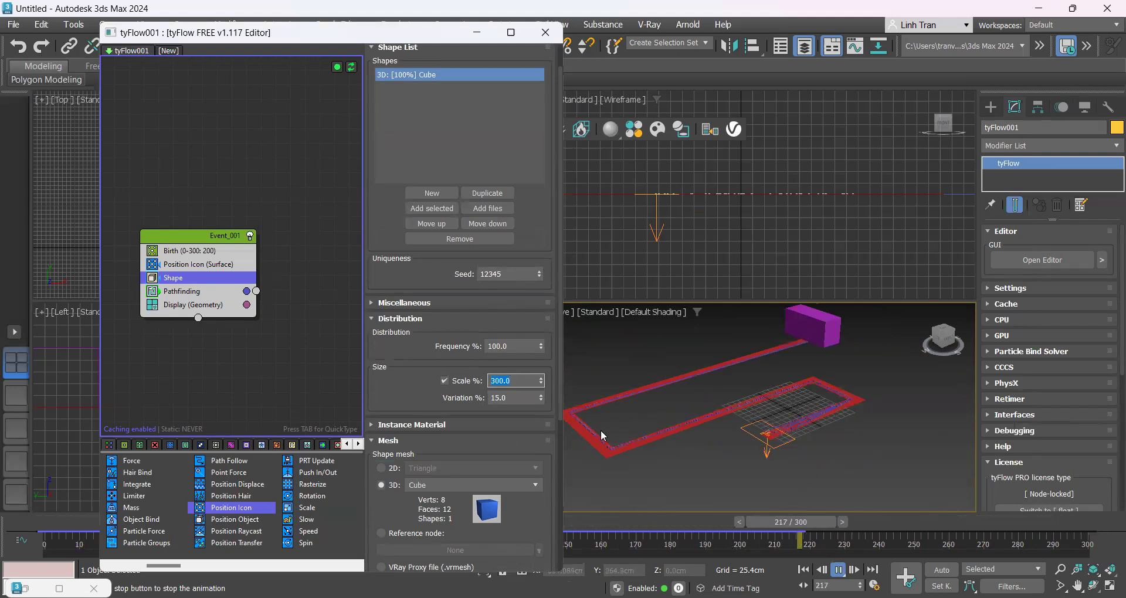
scroll(765, 348, "up", 4)
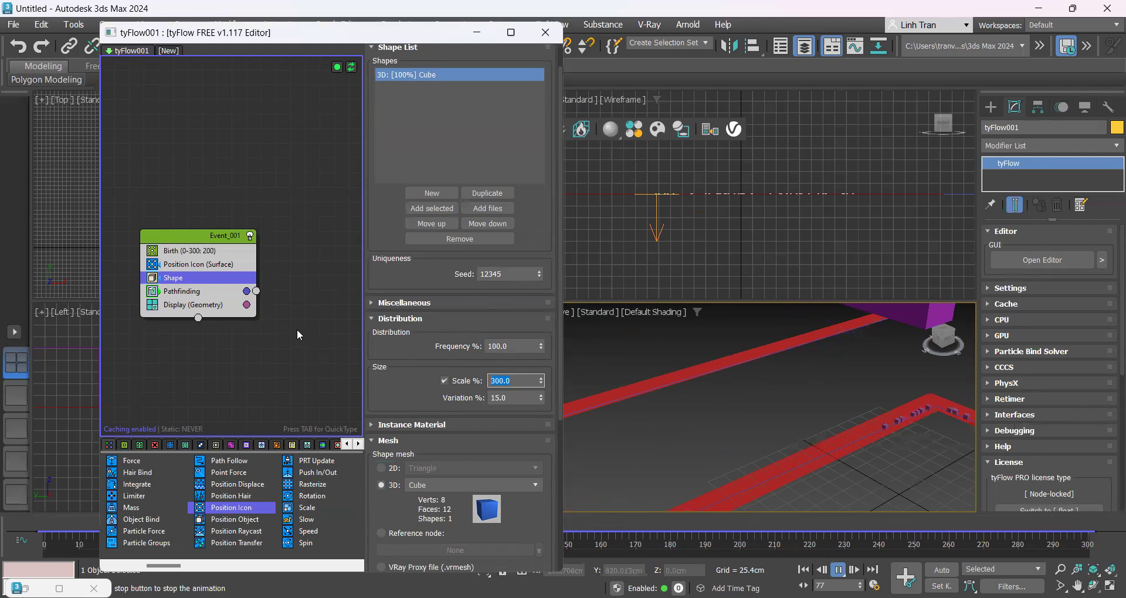
Step: Try No surface snap for the Pathfinding mesh and restore Snap to surface on first frame
left_click(216, 292)
scroll(436, 396, "down", 8)
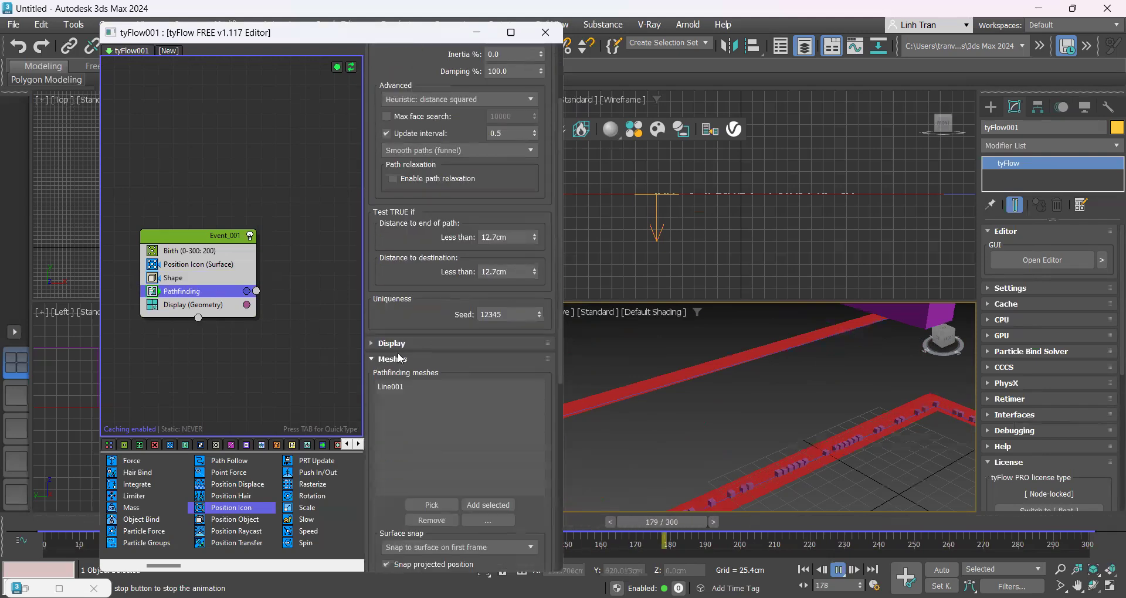
scroll(397, 390, "down", 3)
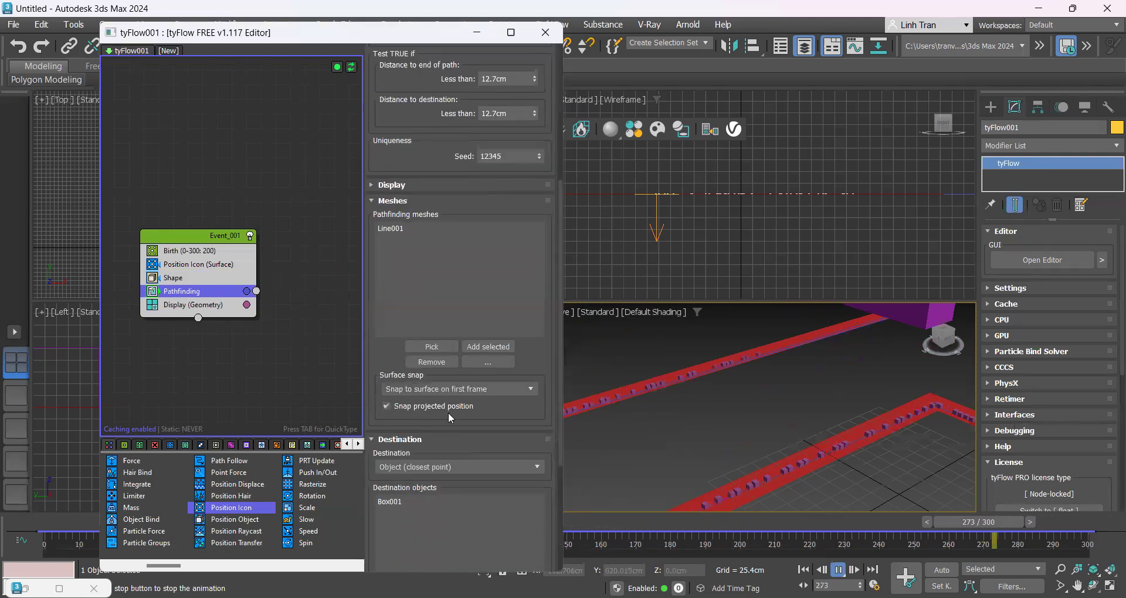
left_click(476, 389)
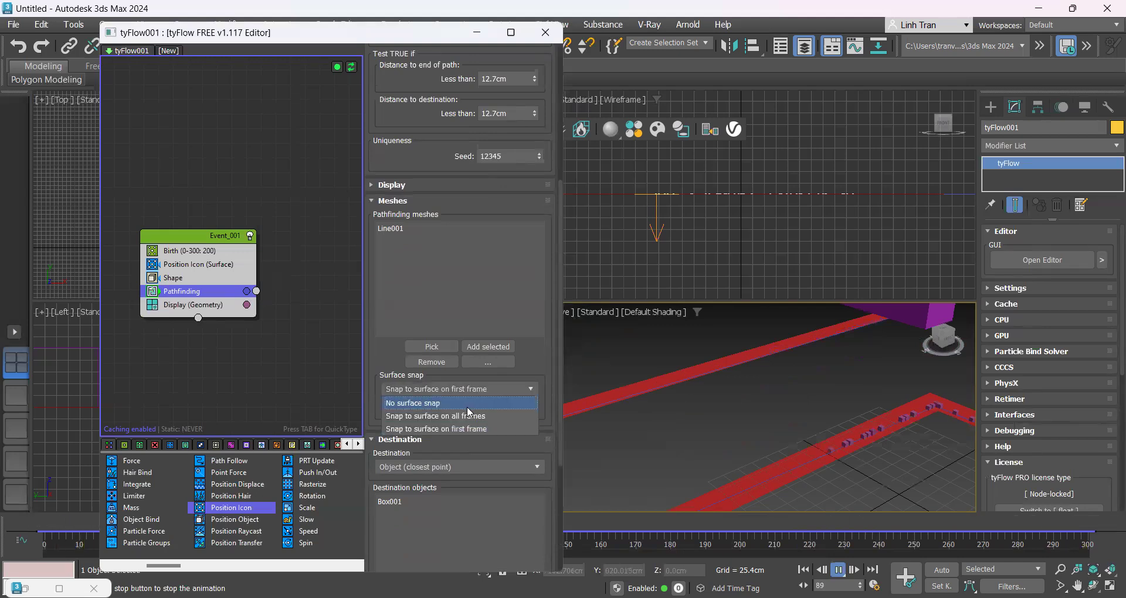
scroll(727, 386, "down", 4)
scroll(629, 409, "up", 2)
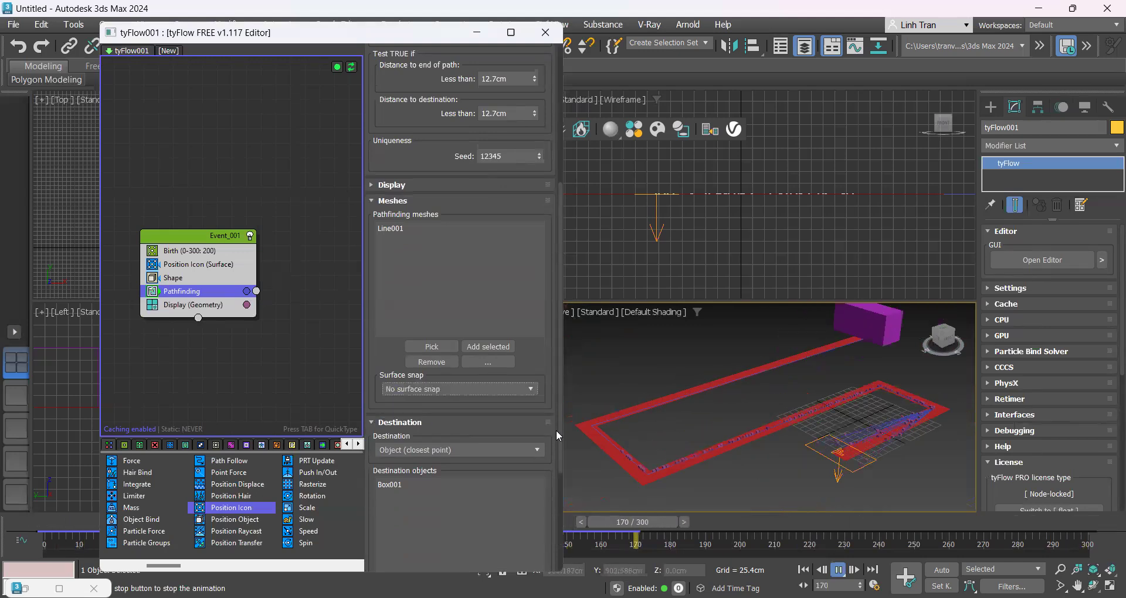
left_click(490, 389)
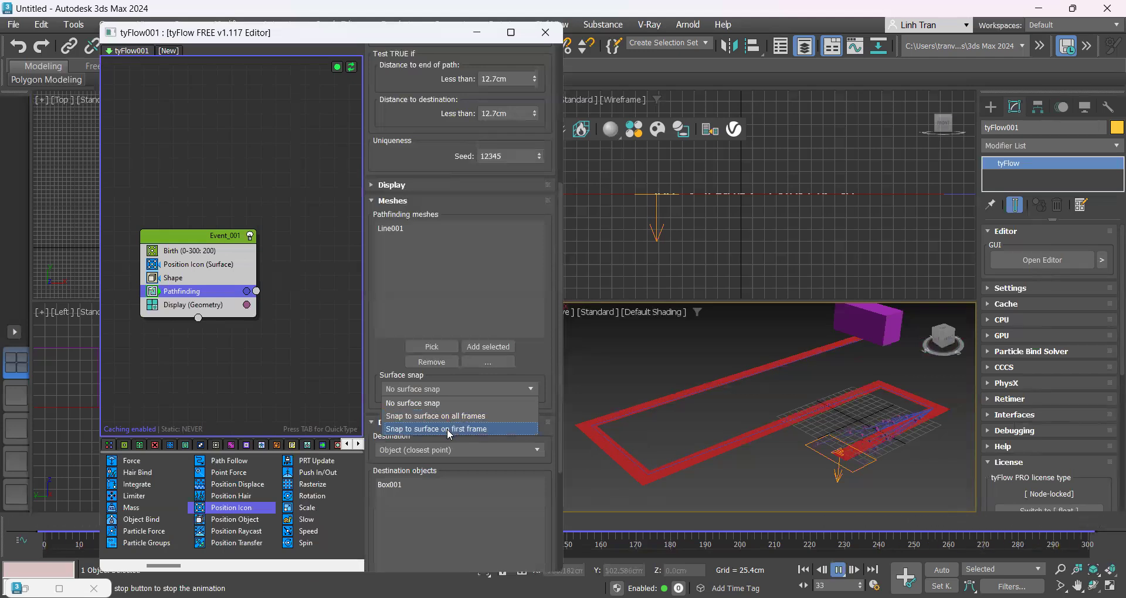
left_click(450, 430)
Step: Set the Pathfinding operator's destination type to Object (random point)
scroll(481, 442, "down", 2)
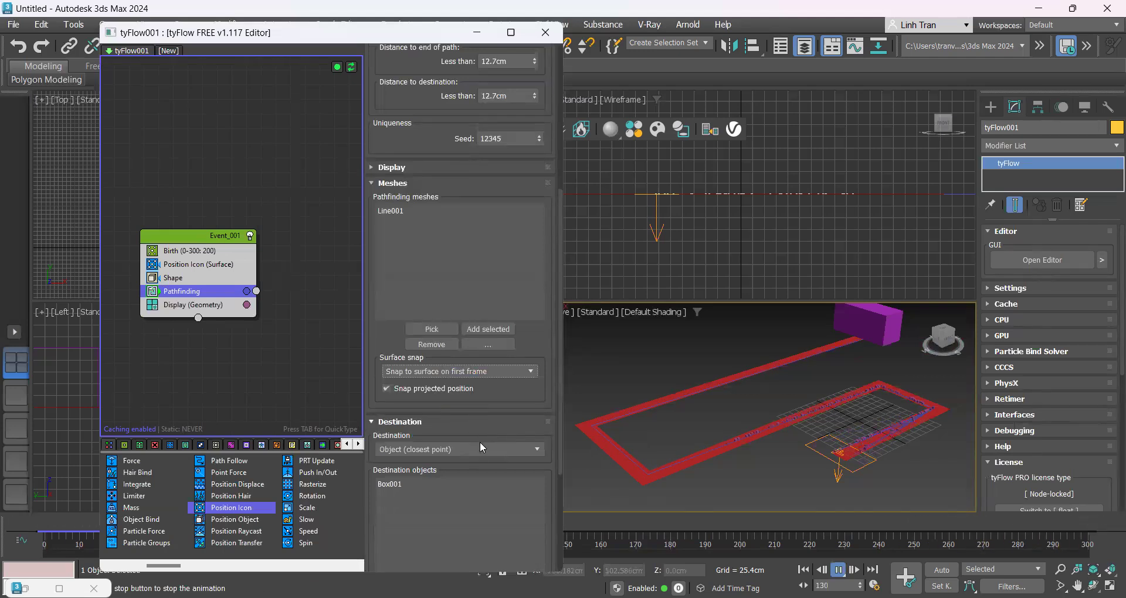
left_click(419, 431)
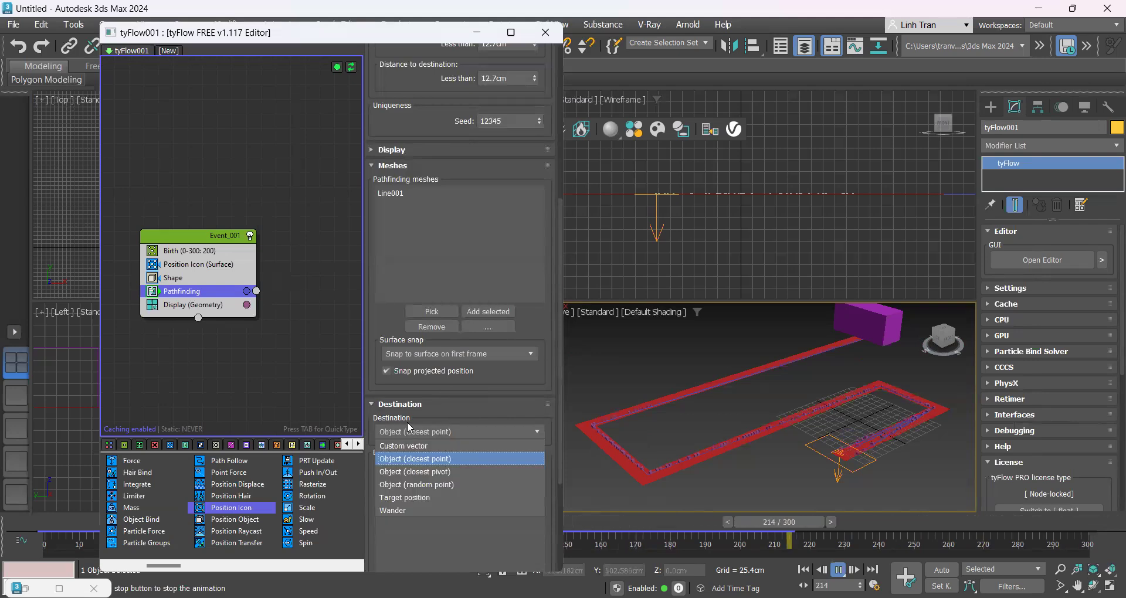
left_click(437, 486)
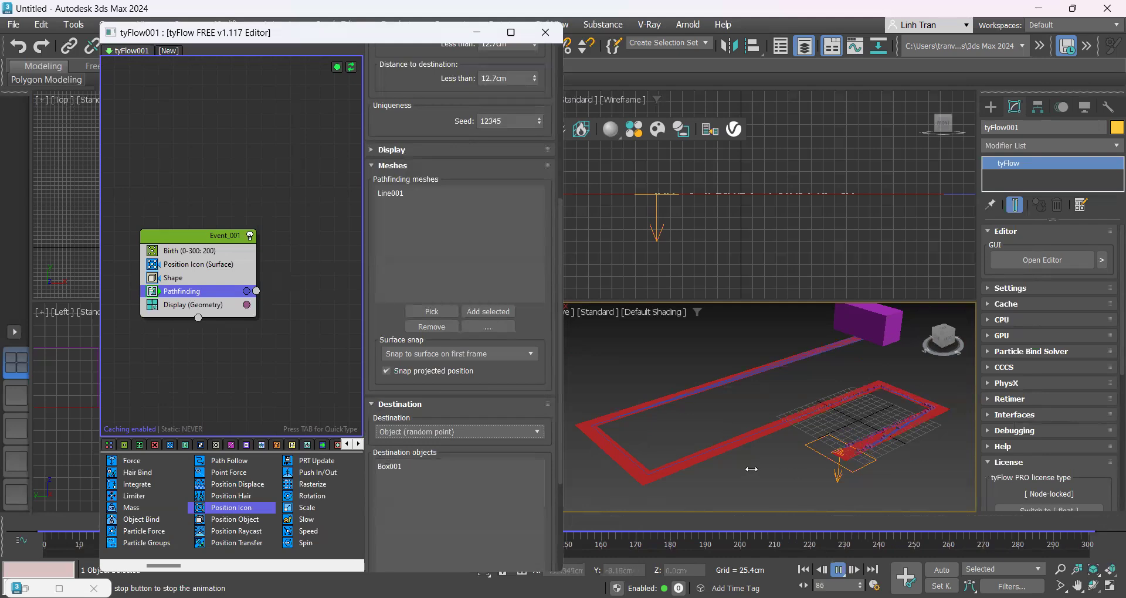